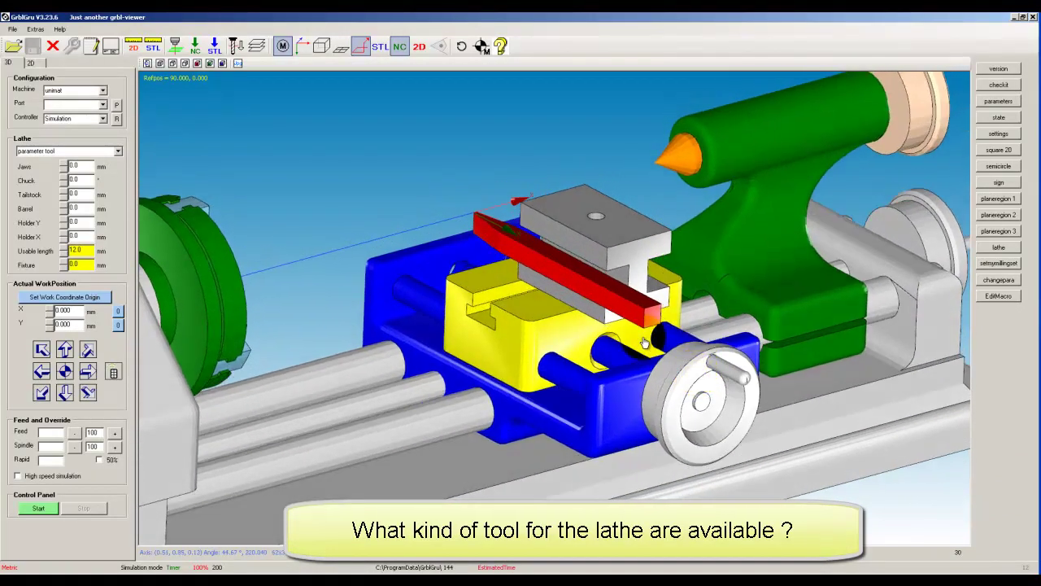
Preview the cesaretool, extern profile and iso cnmg120408 lathe tools on the 3D lathe, finishing with the parameter tool.
click(118, 153)
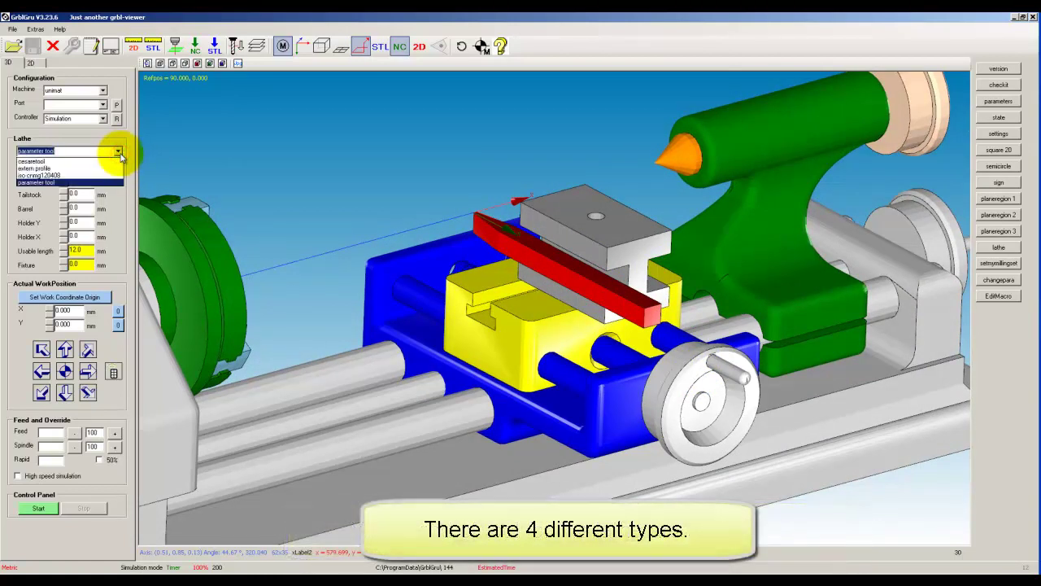
click(102, 162)
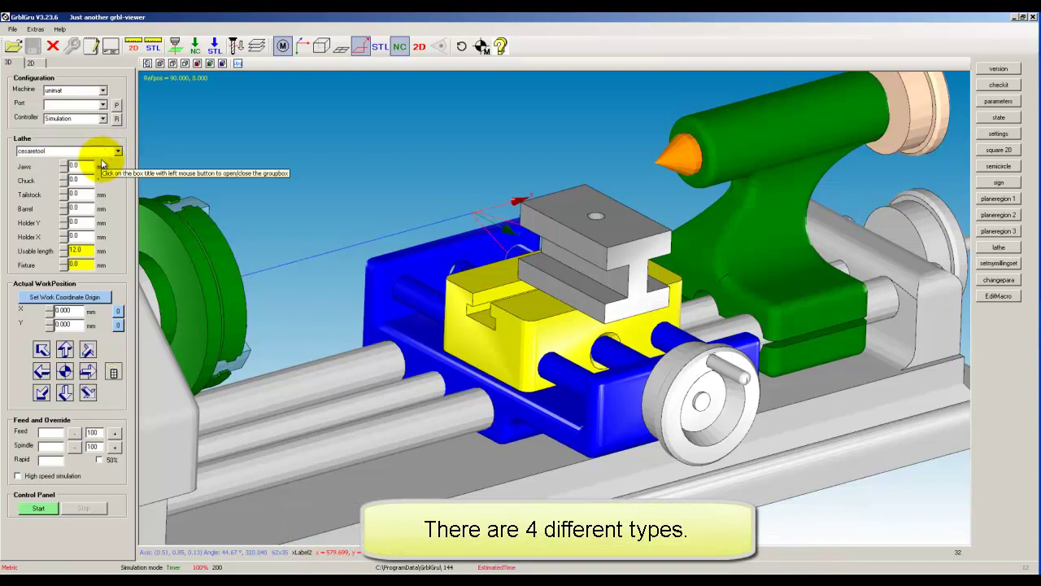
click(118, 153)
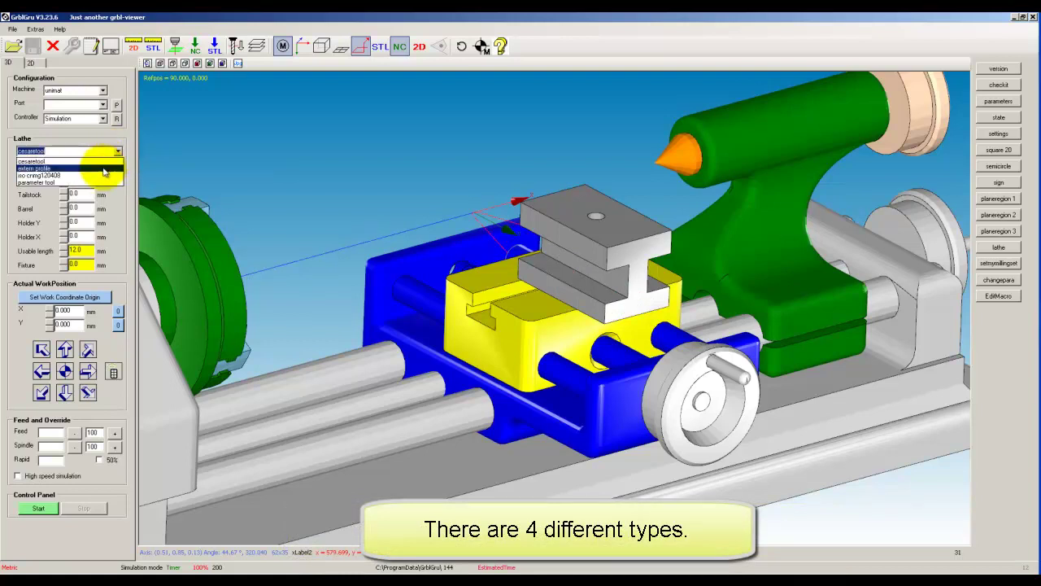
click(103, 168)
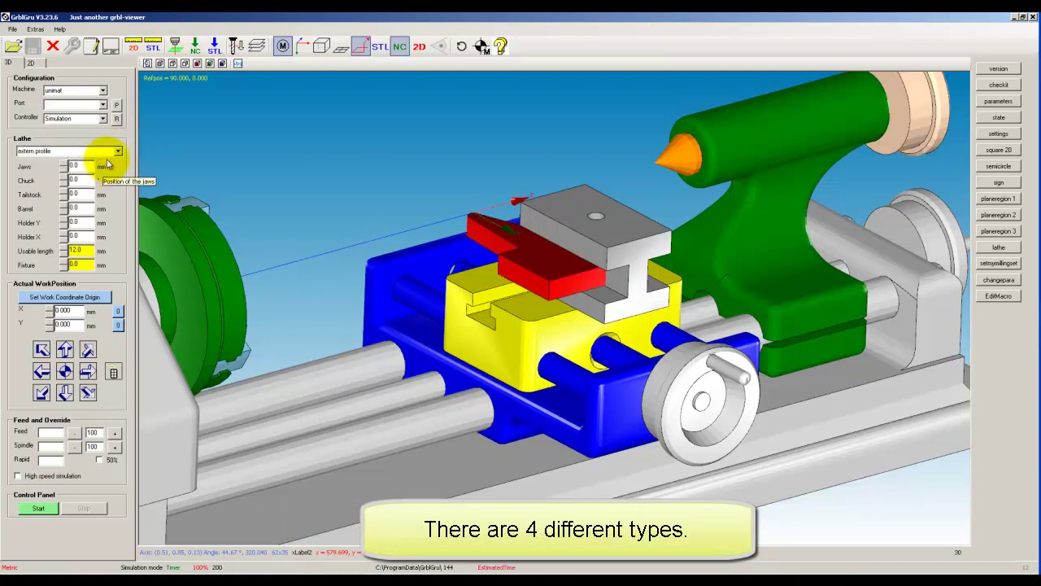
click(118, 152)
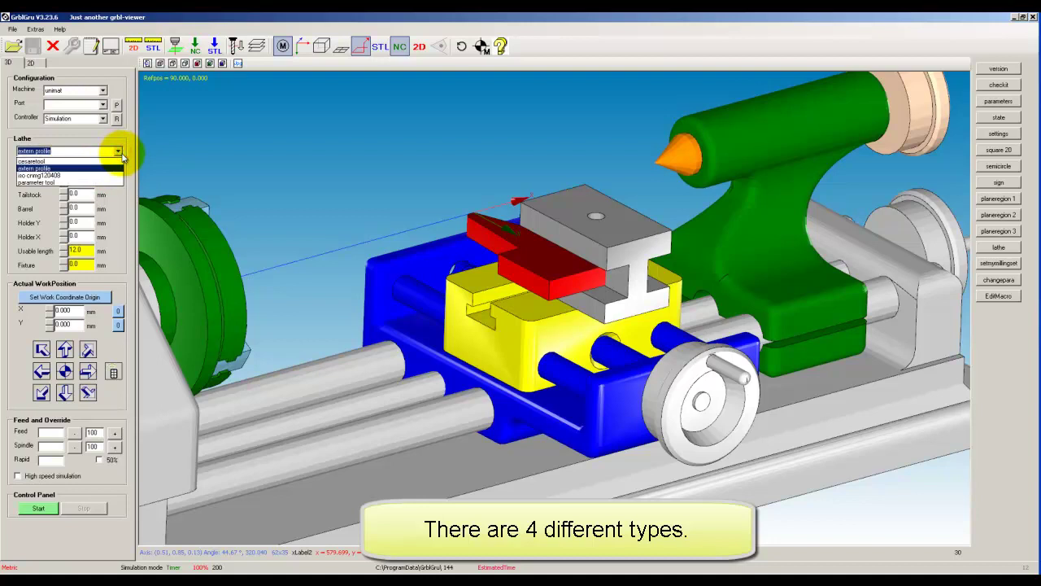
click(102, 176)
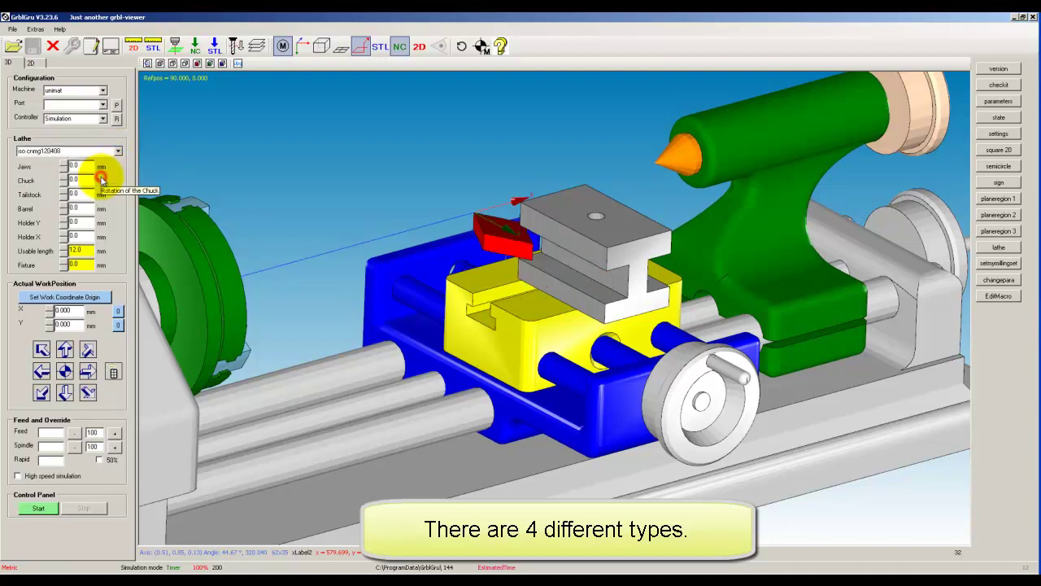
click(119, 152)
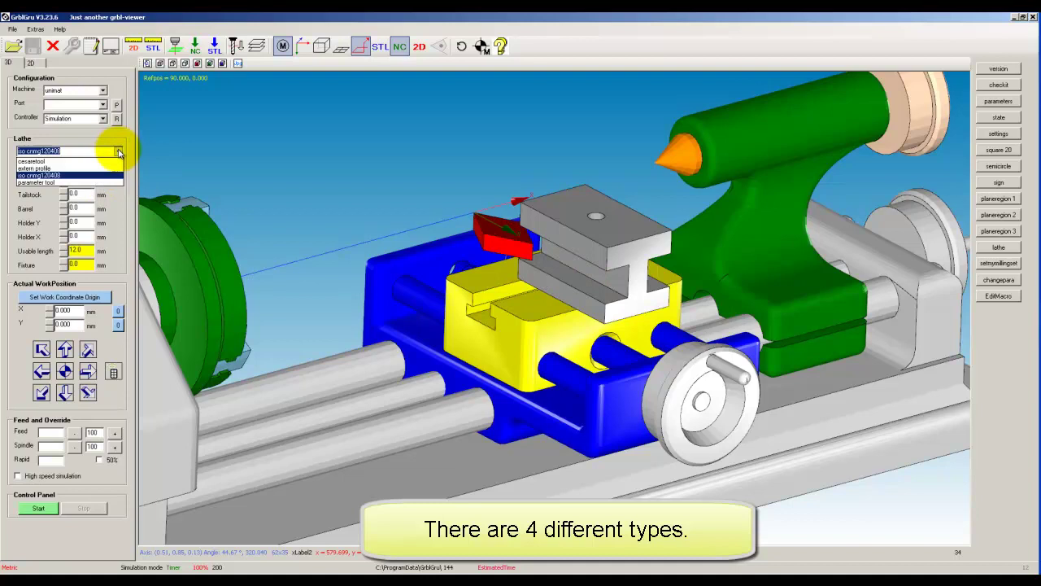
click(91, 182)
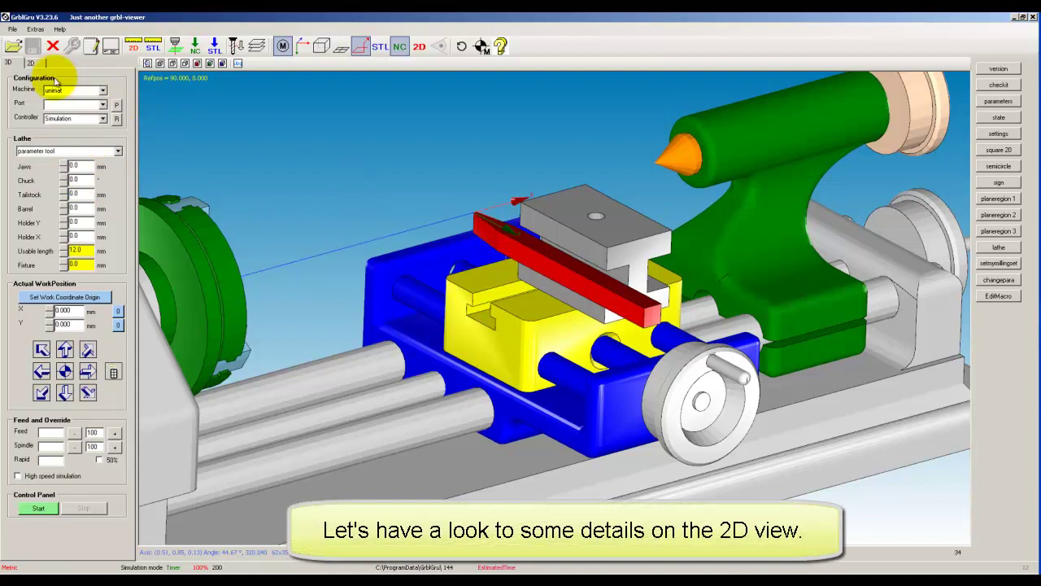
Show the cesaretool in the 2D view and examine its mounted blade and holder up close on the 3D lathe.
click(31, 63)
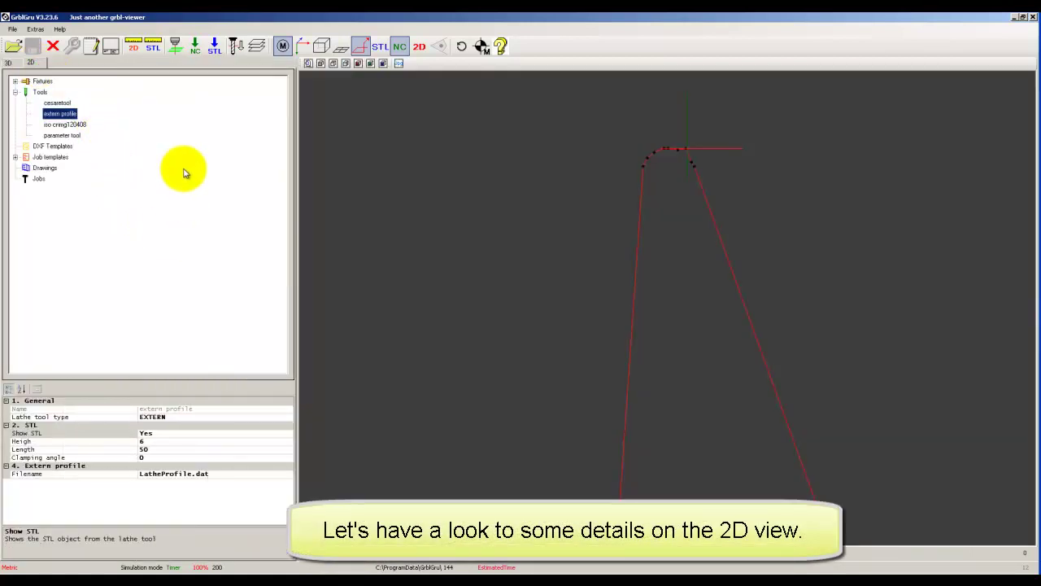
click(65, 104)
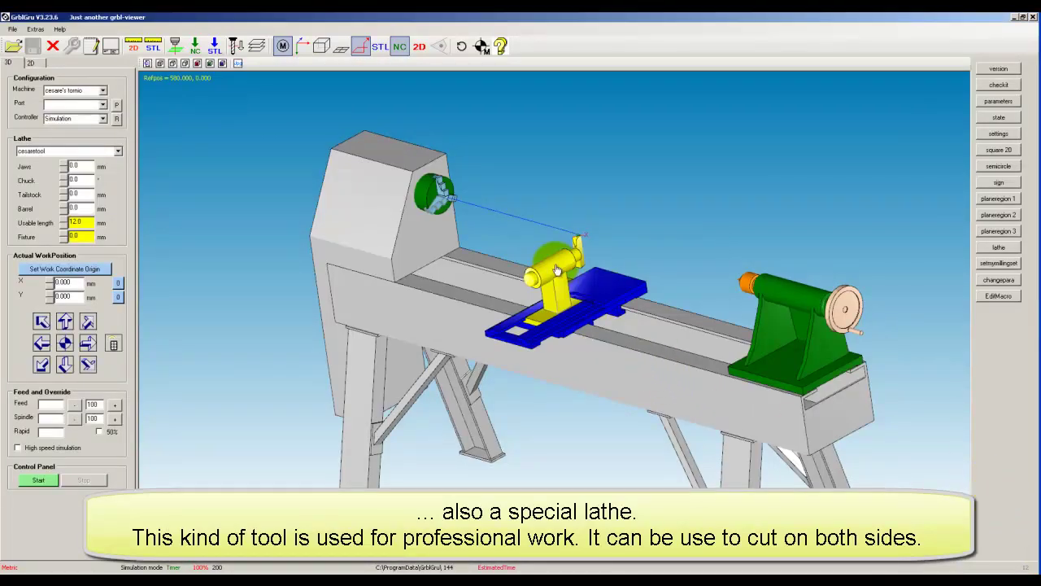
scroll(557, 271, up, 2)
scroll(557, 271, up, 5)
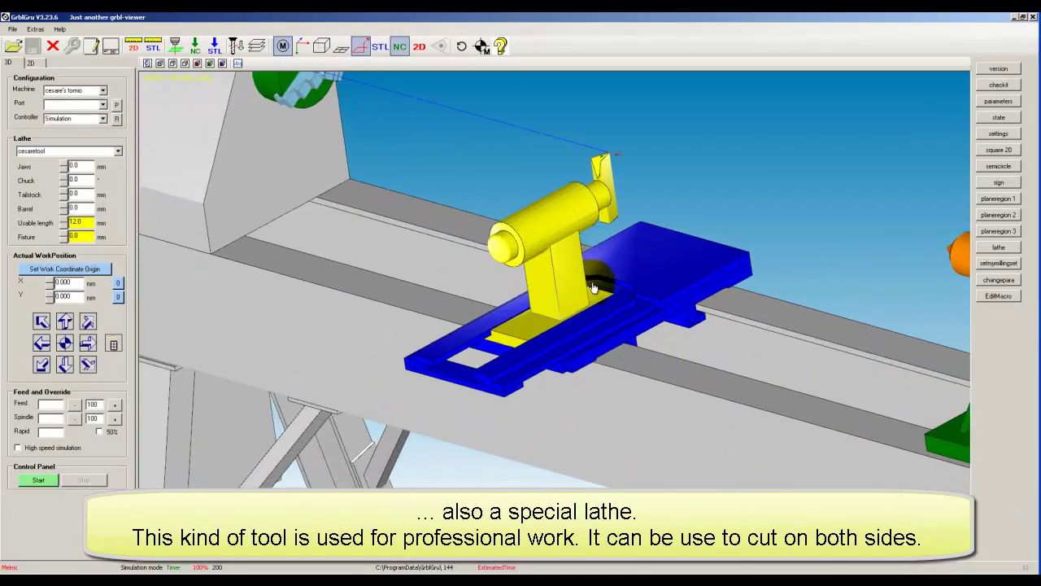
scroll(595, 286, up, 4)
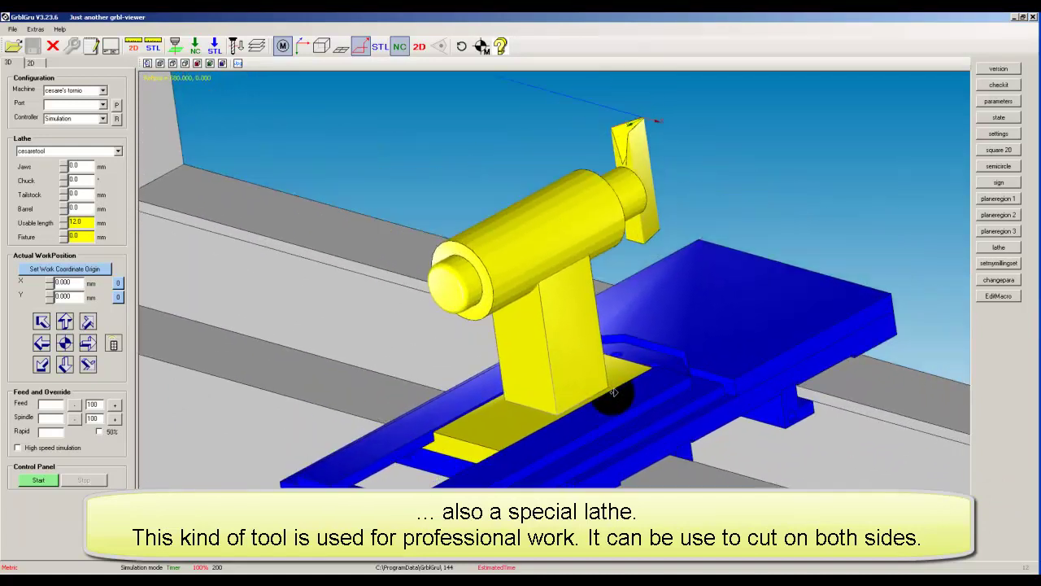
scroll(615, 393, up, 1)
drag(602, 415, 623, 414)
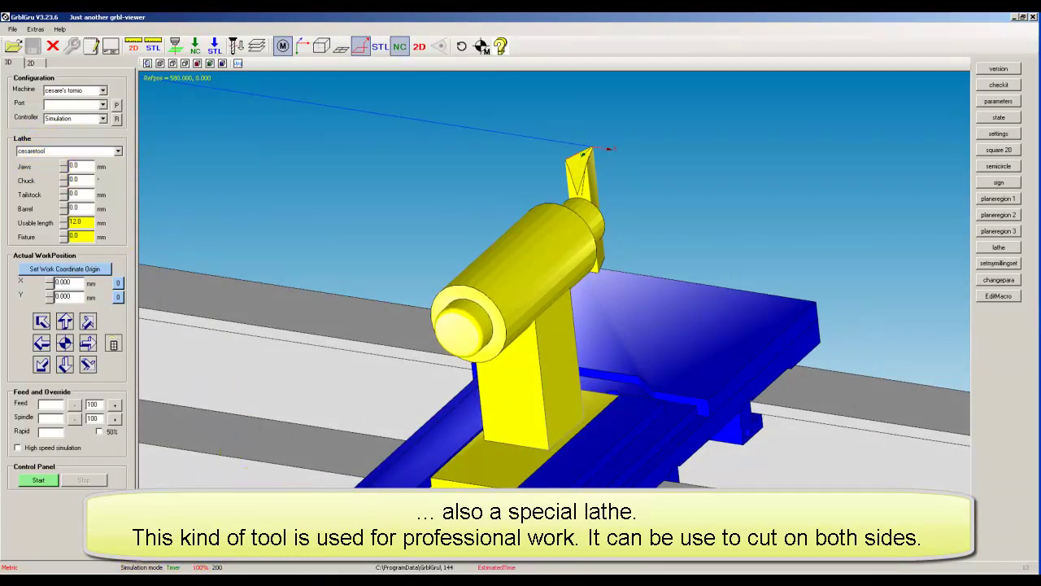
Select the extern profile tool and open its profile file LatheProfile.dat from C:\ProgramData\GrblGru in Notepad++.
click(69, 115)
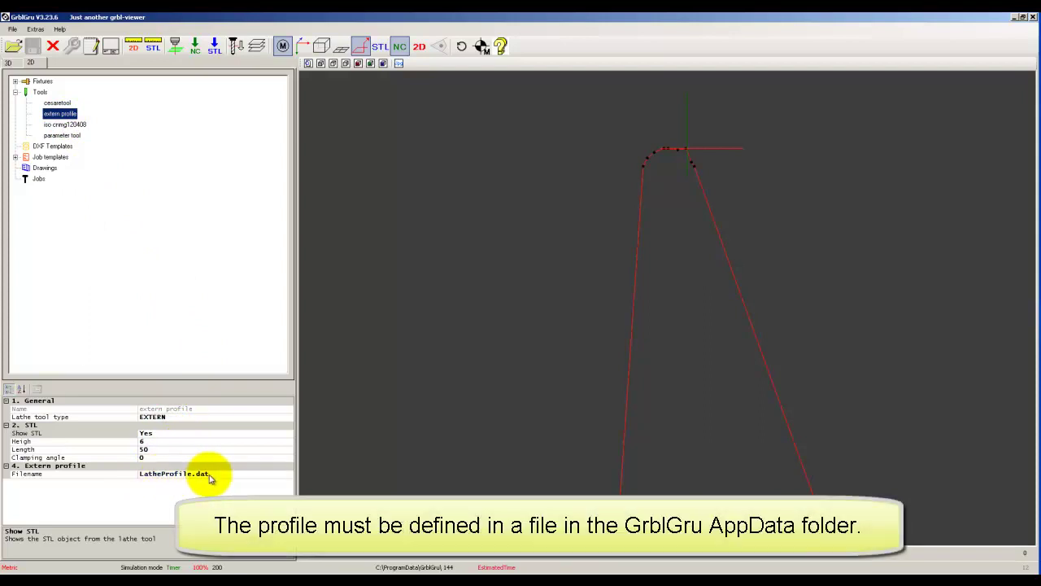
click(38, 474)
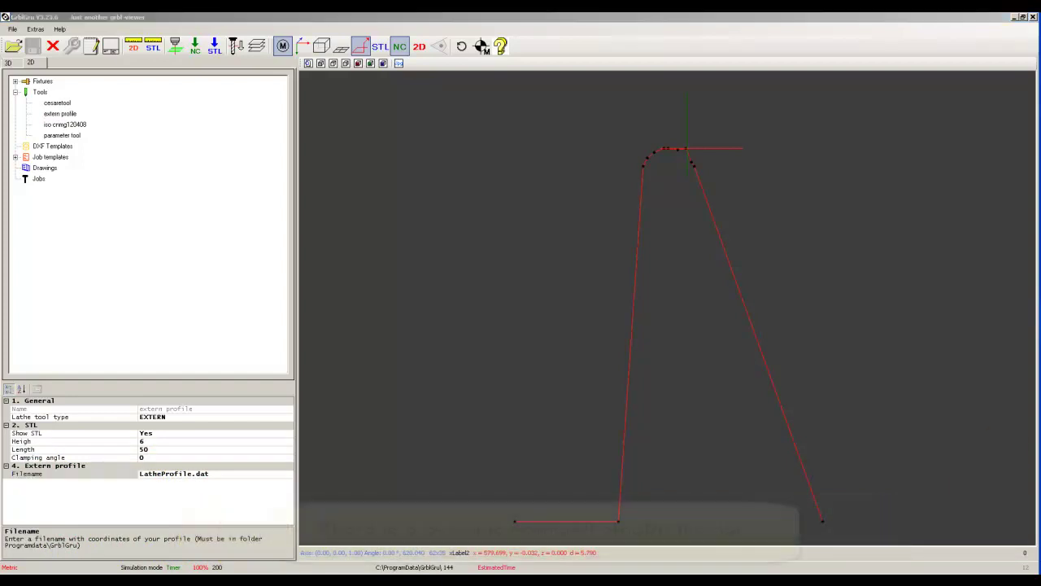
drag(493, 169, 385, 91)
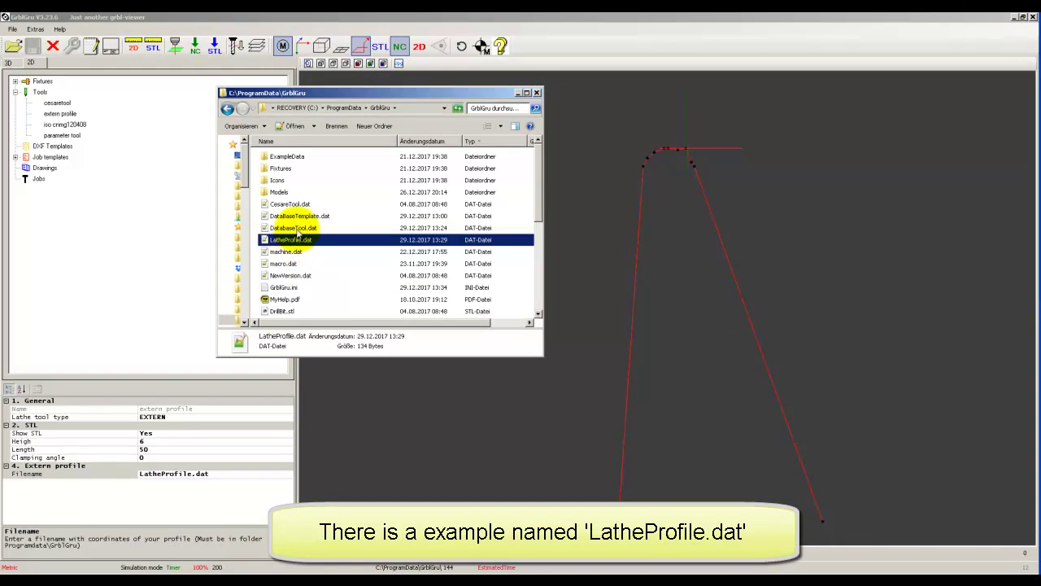
click(288, 240)
double_click(289, 240)
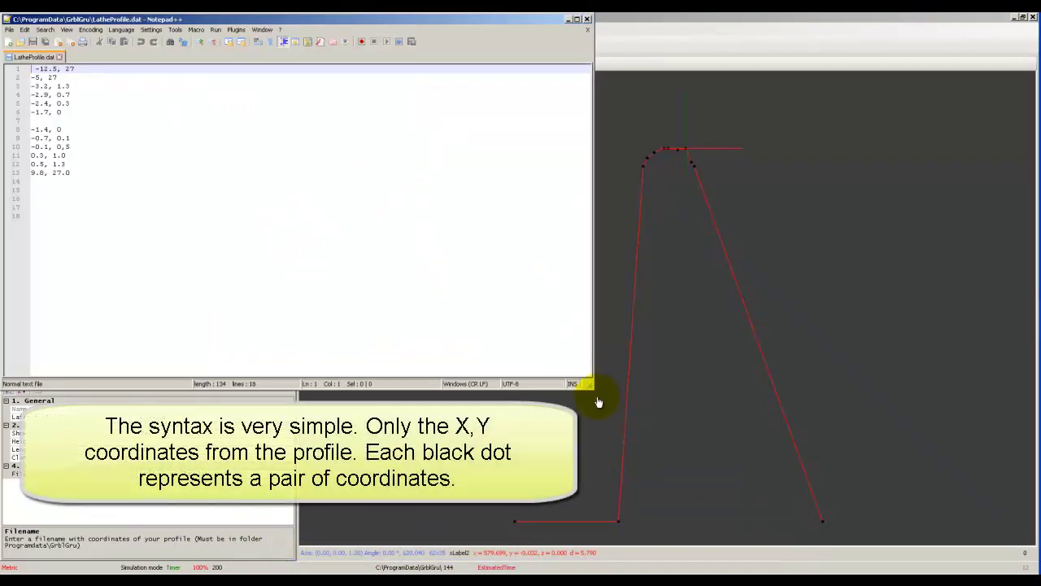
Shrink the Notepad++ window, place it beside the drawn profile, and close the GrblGru folder window.
drag(591, 388, 233, 257)
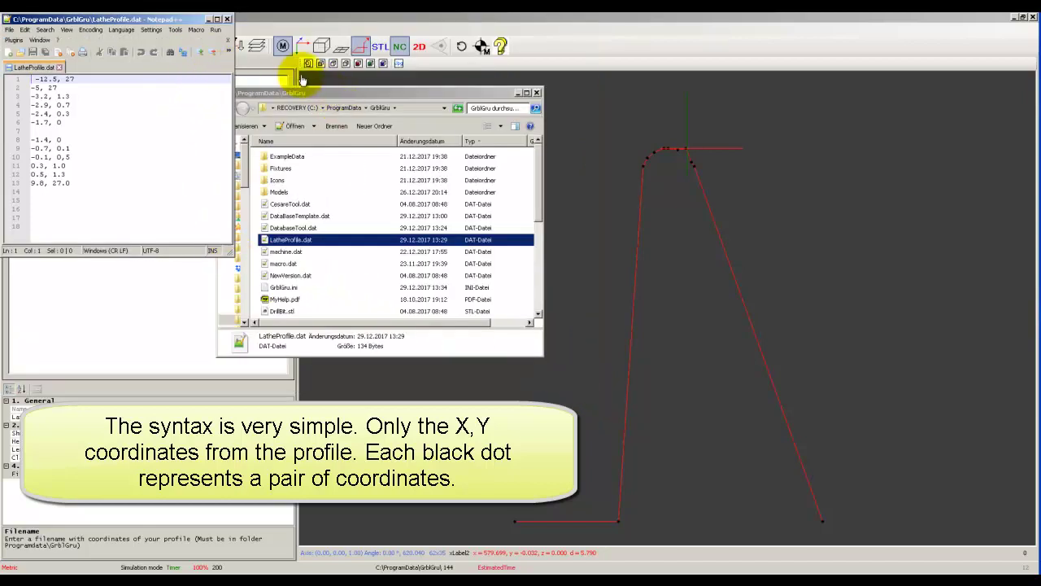
drag(190, 24, 446, 115)
click(536, 93)
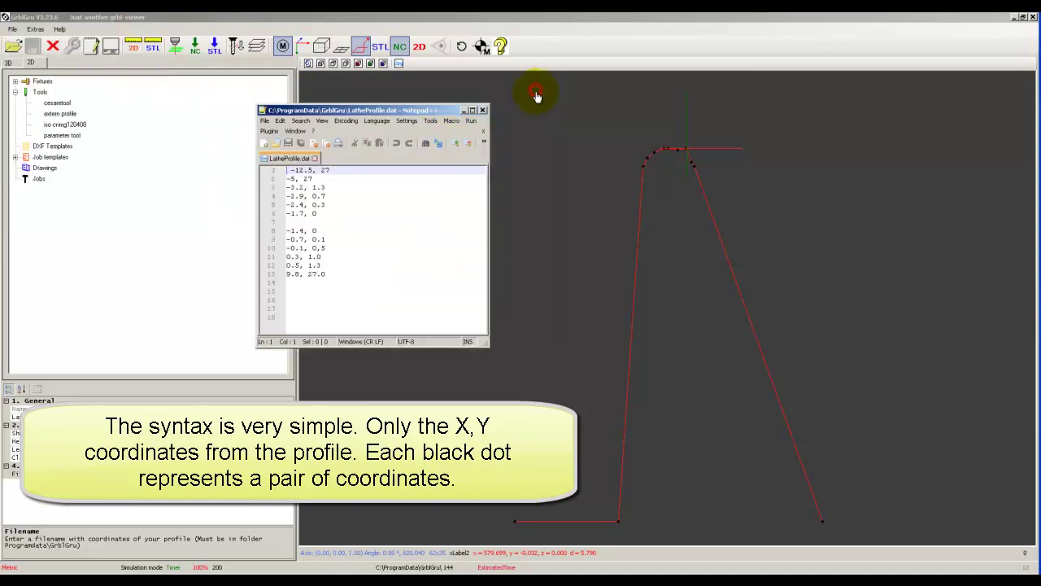
drag(397, 114, 462, 132)
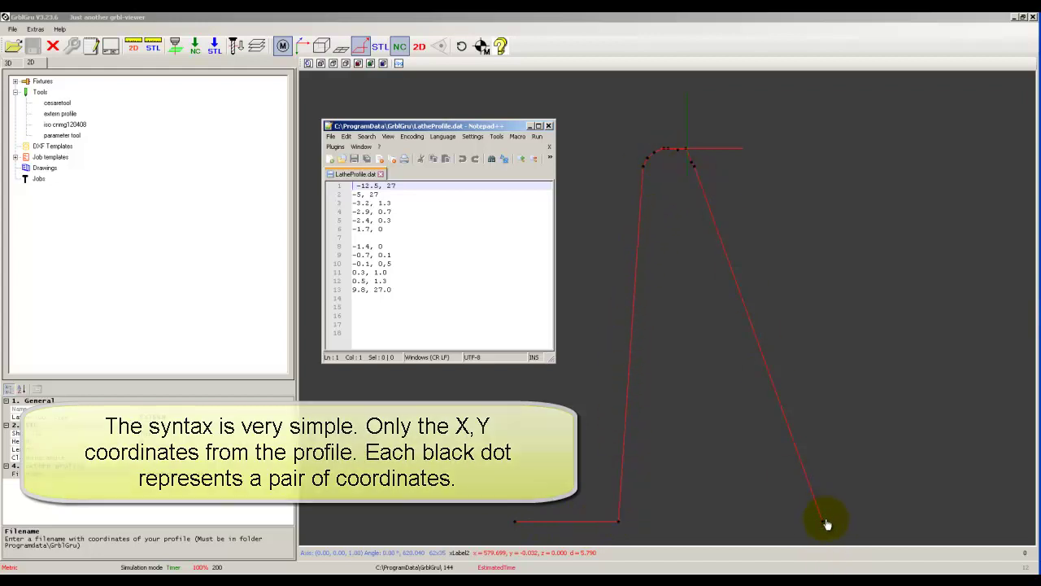
Change the last coordinate pair in LatheProfile.dat to 9.8, 17.0, save it, and refresh the extern profile drawing by switching tools.
click(377, 289)
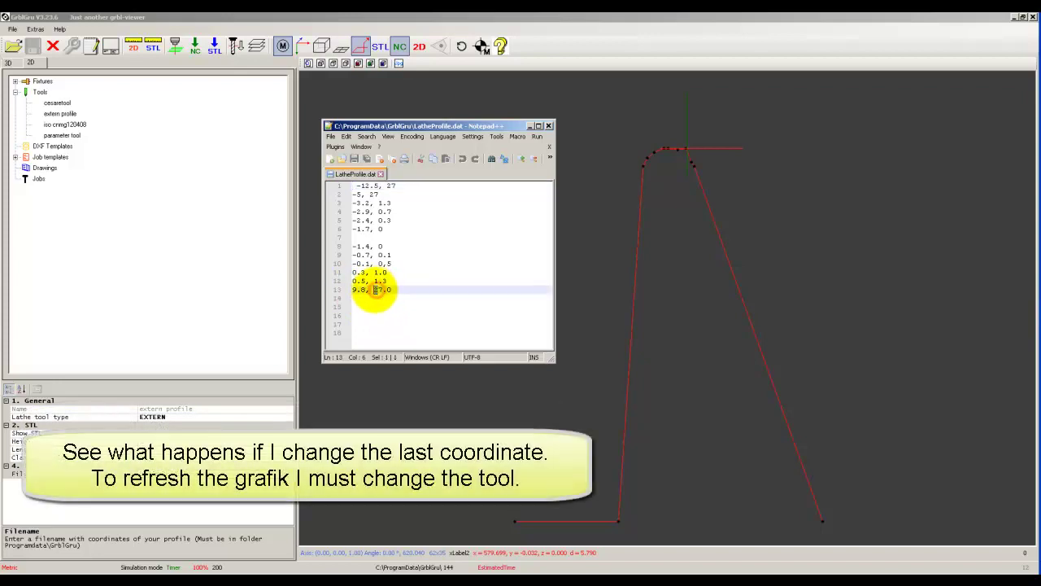
text(1)
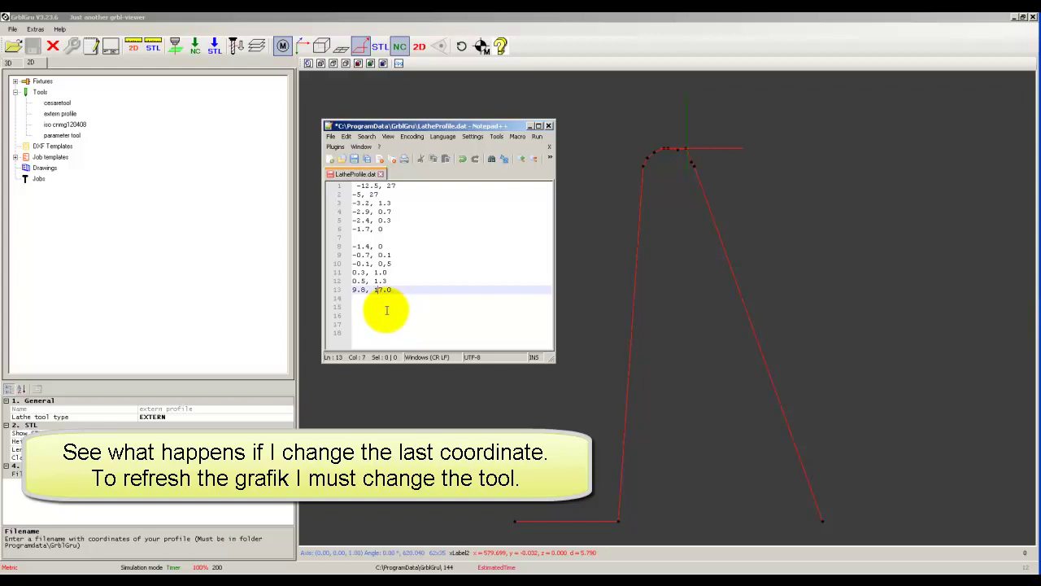
click(386, 308)
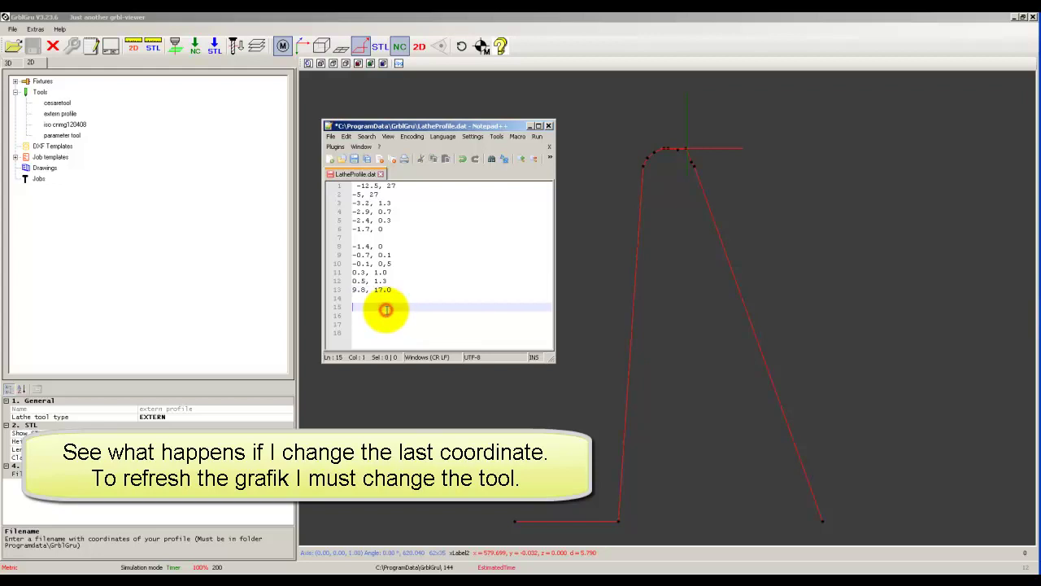
click(355, 160)
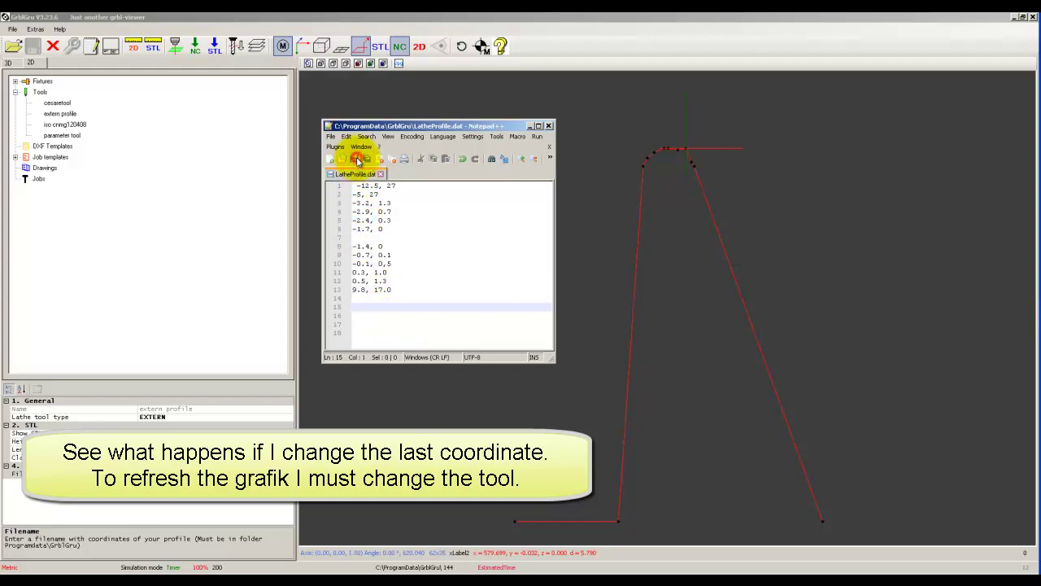
click(58, 103)
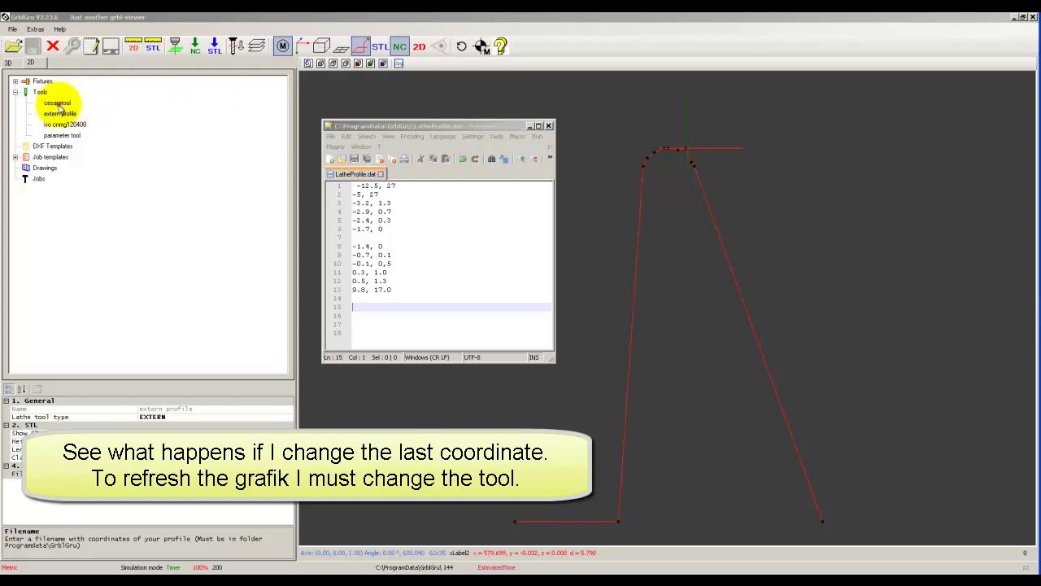
click(60, 115)
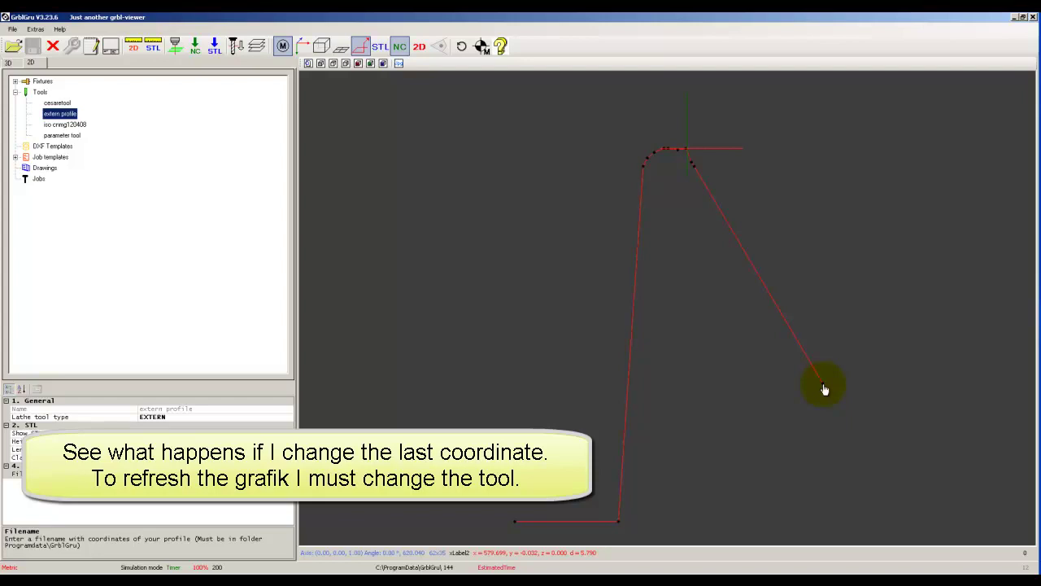
Set the last coordinate pair in LatheProfile.dat to 9.8, 27.0, save it, and reload the extern profile through the cesaretool.
click(399, 567)
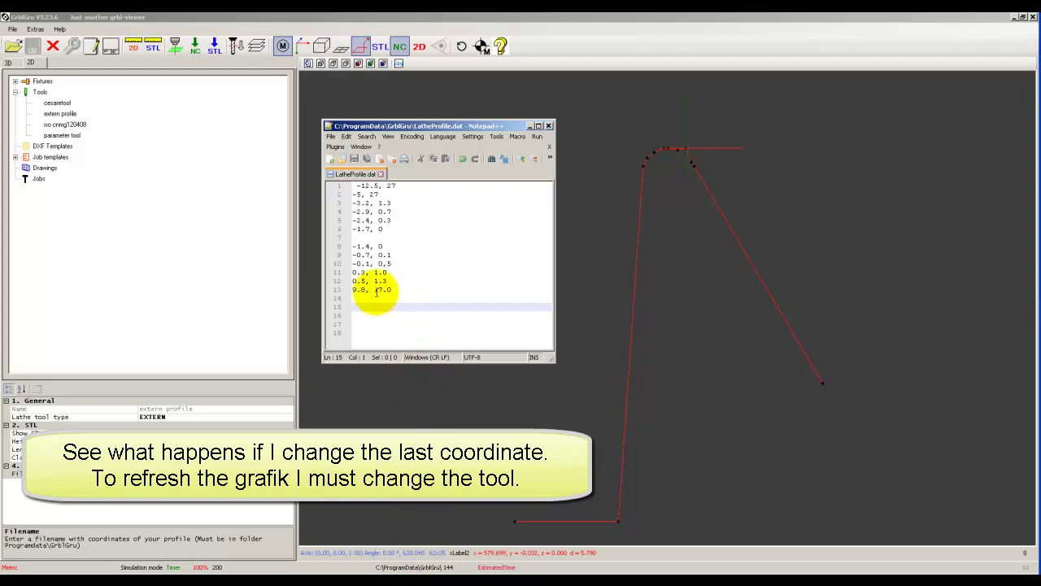
drag(375, 290, 380, 289)
text(2)
click(404, 316)
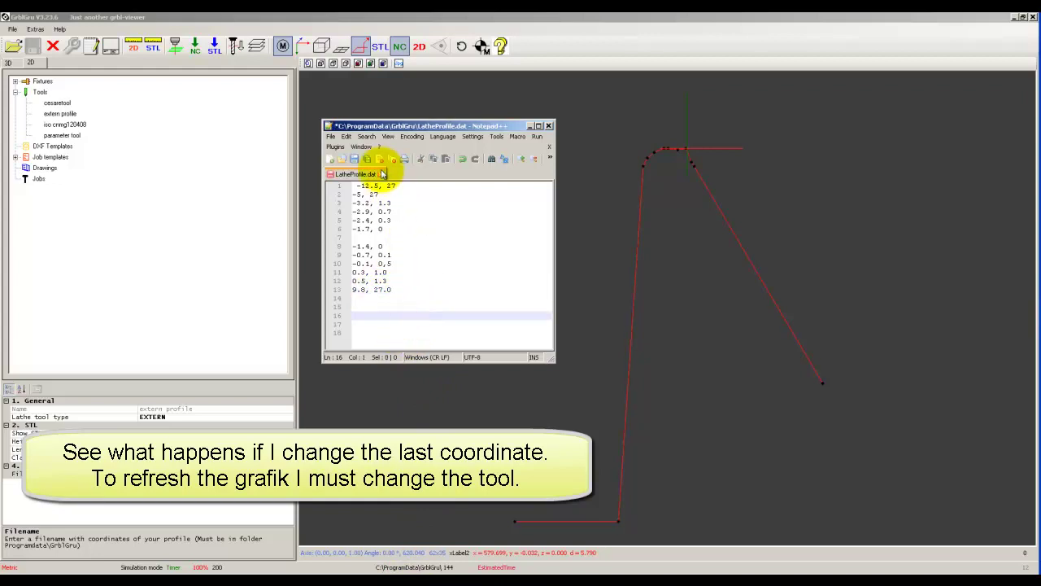
click(356, 159)
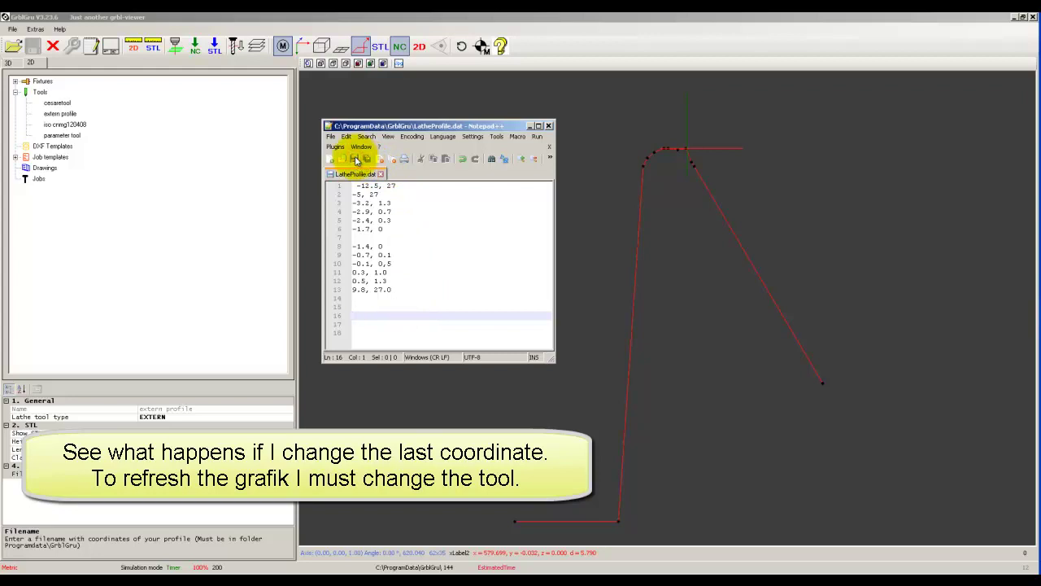
click(56, 102)
click(60, 113)
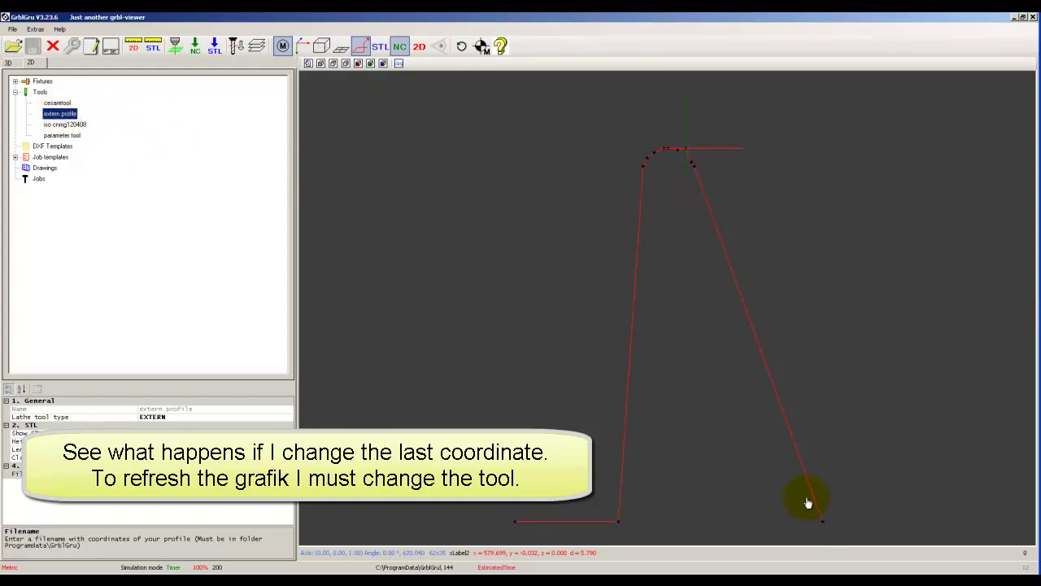
Display the iso cnmg120408 insert and the parameter tool in the 2D view to compare their shapes and properties.
click(63, 125)
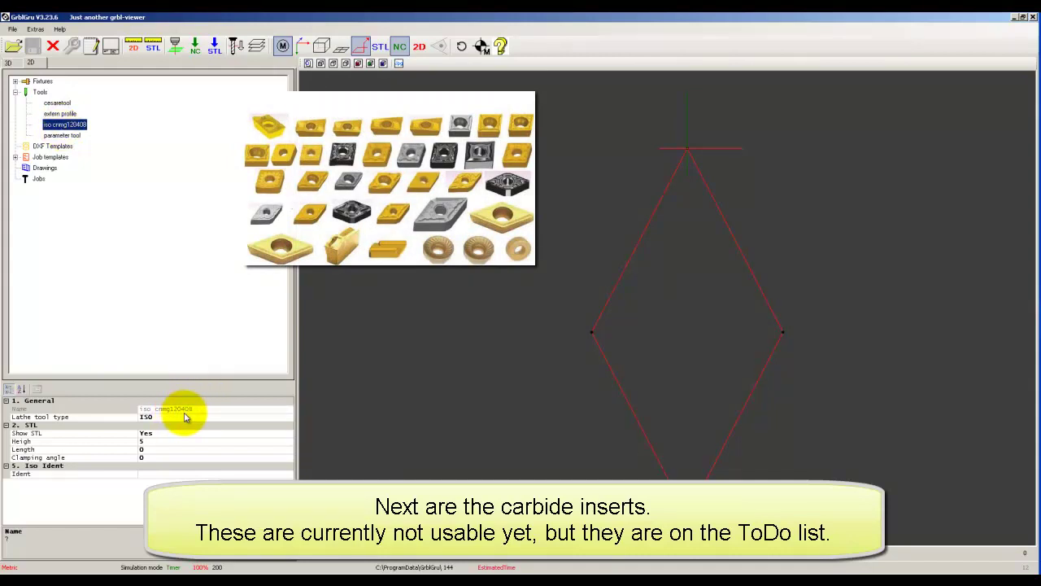
click(72, 137)
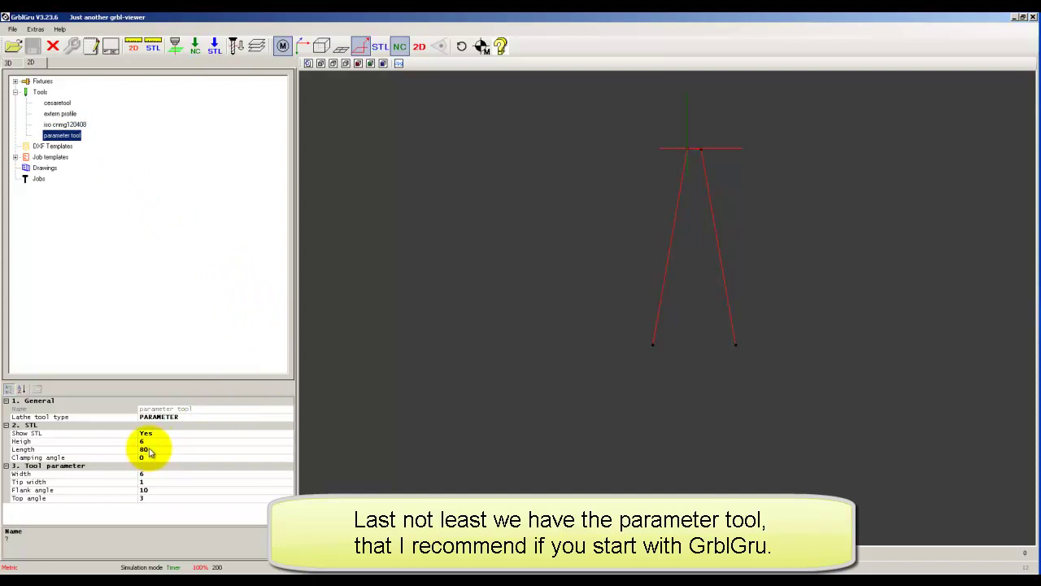
Review the parameter tool's height and length, try a clamping angle of 10, and set the angle back to 0.
click(22, 442)
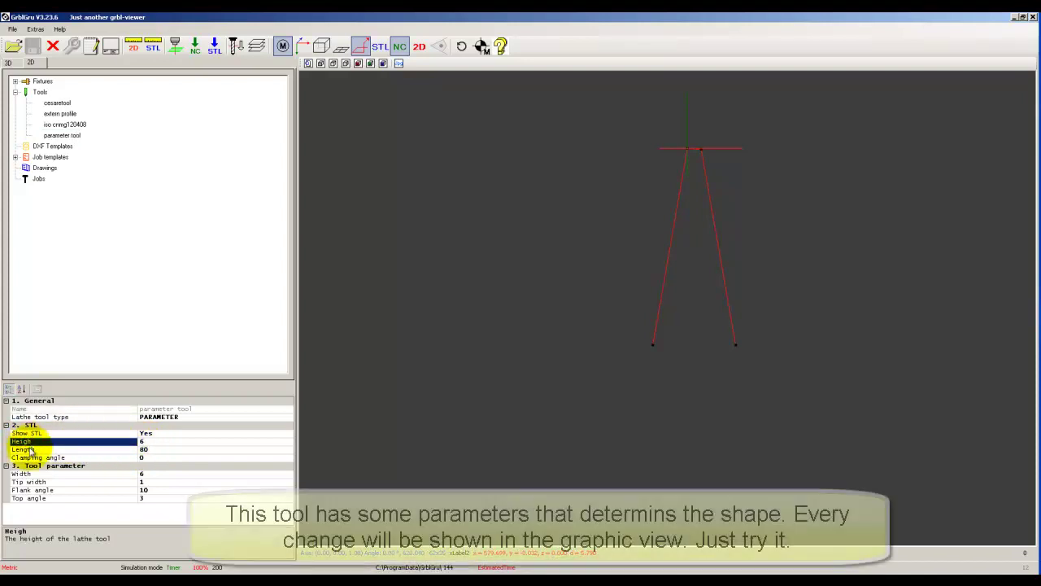
click(26, 450)
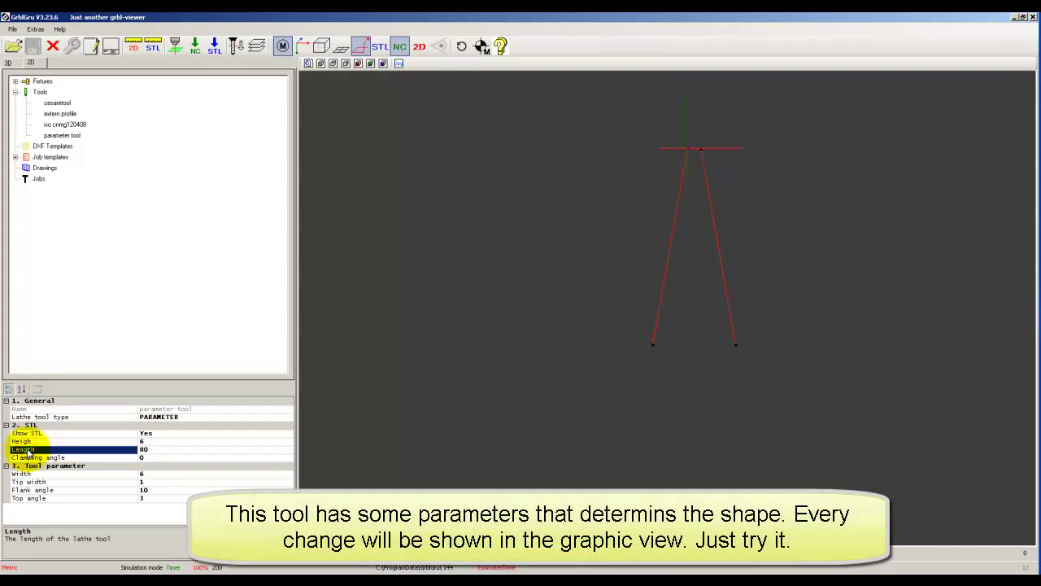
click(43, 458)
click(147, 458)
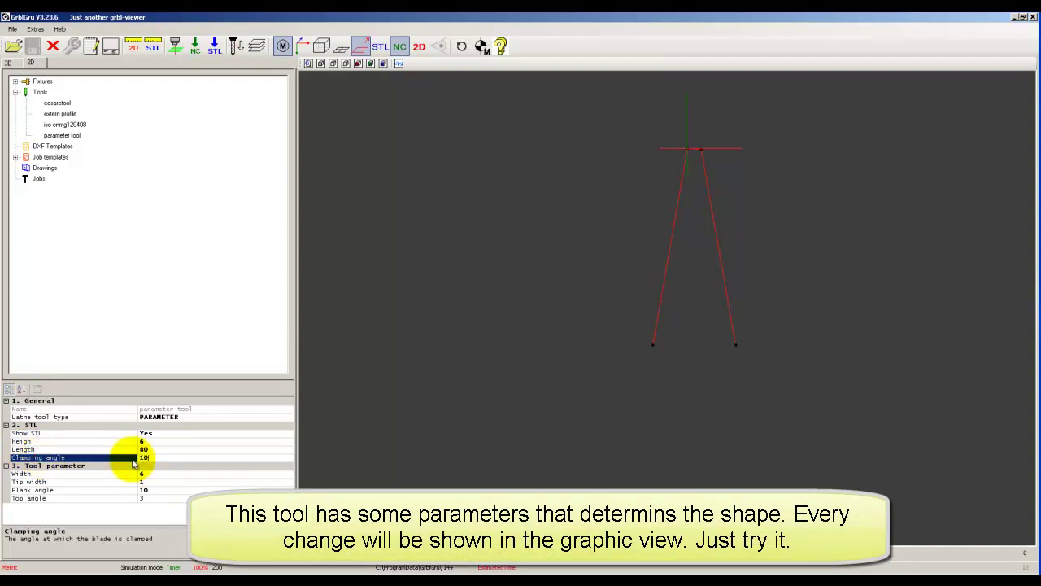
click(174, 444)
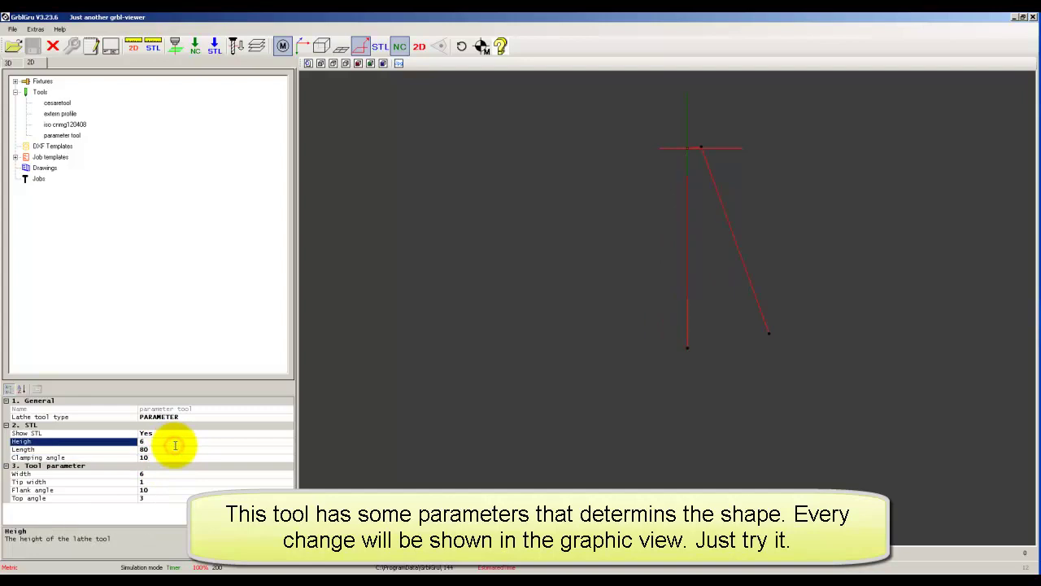
click(154, 457)
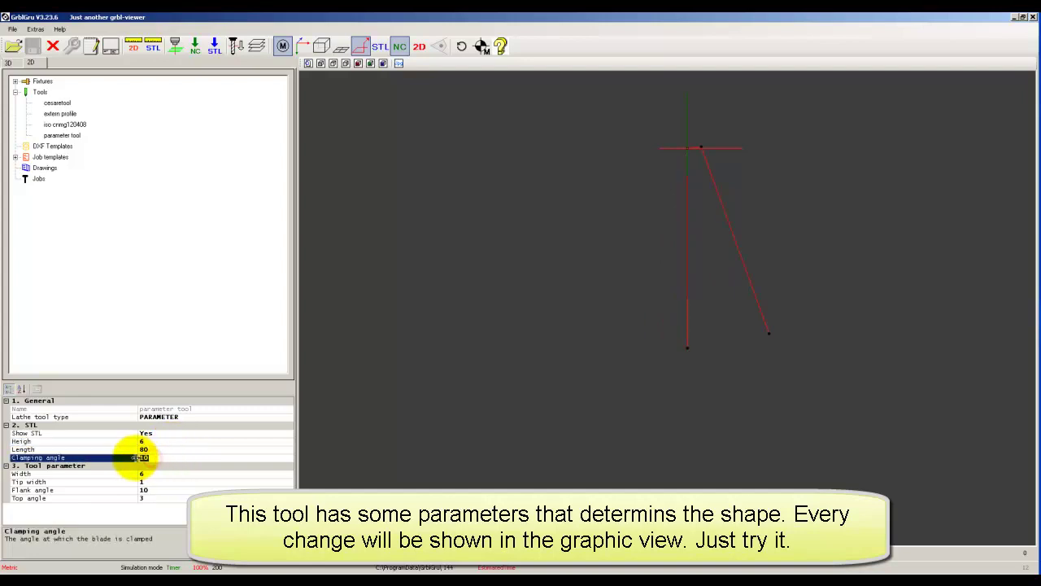
text(0)
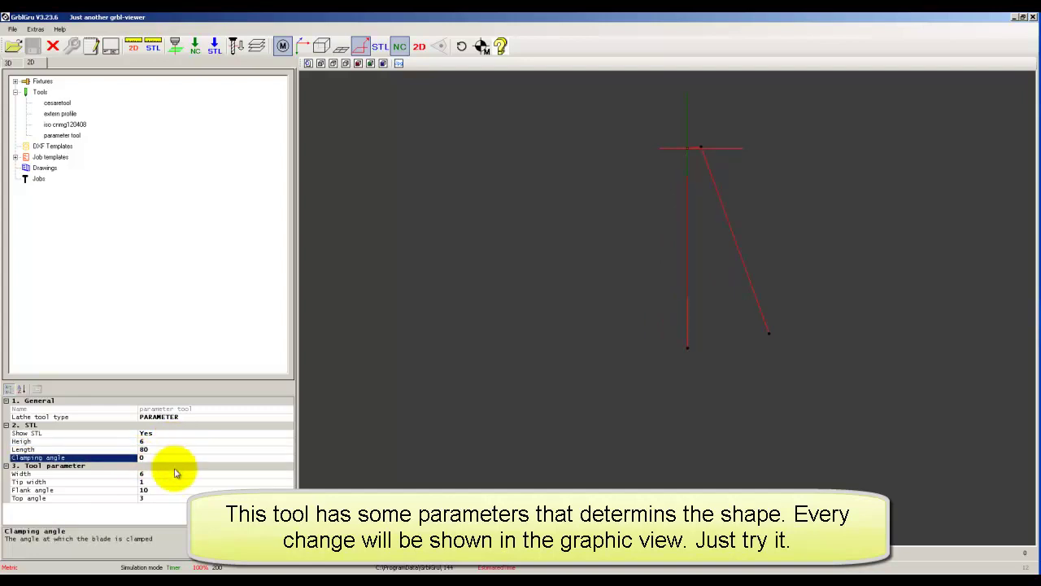
click(173, 473)
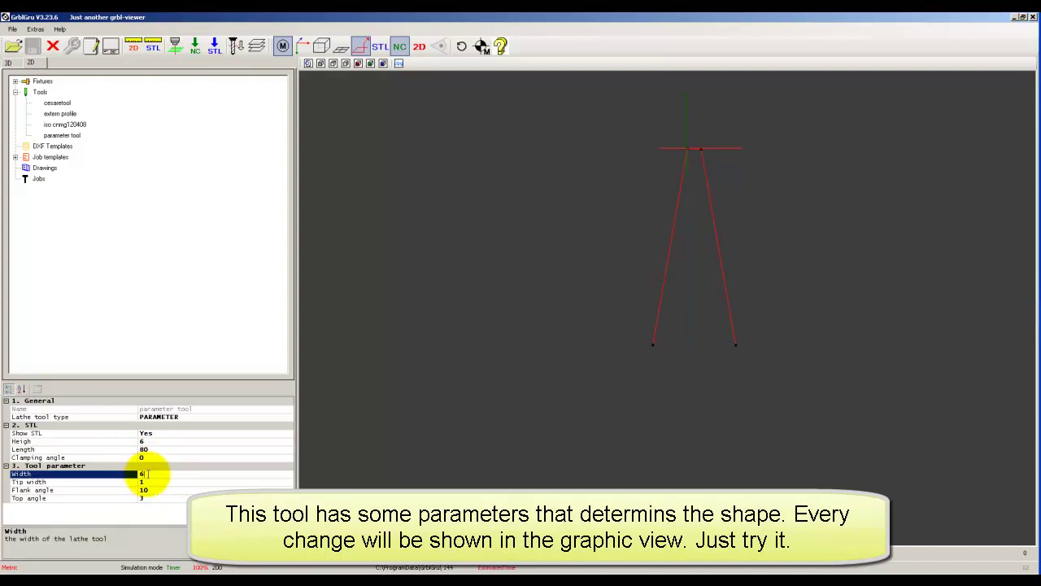
Try a width of 2 on the parameter tool, then restore the width to 6.
double_click(145, 473)
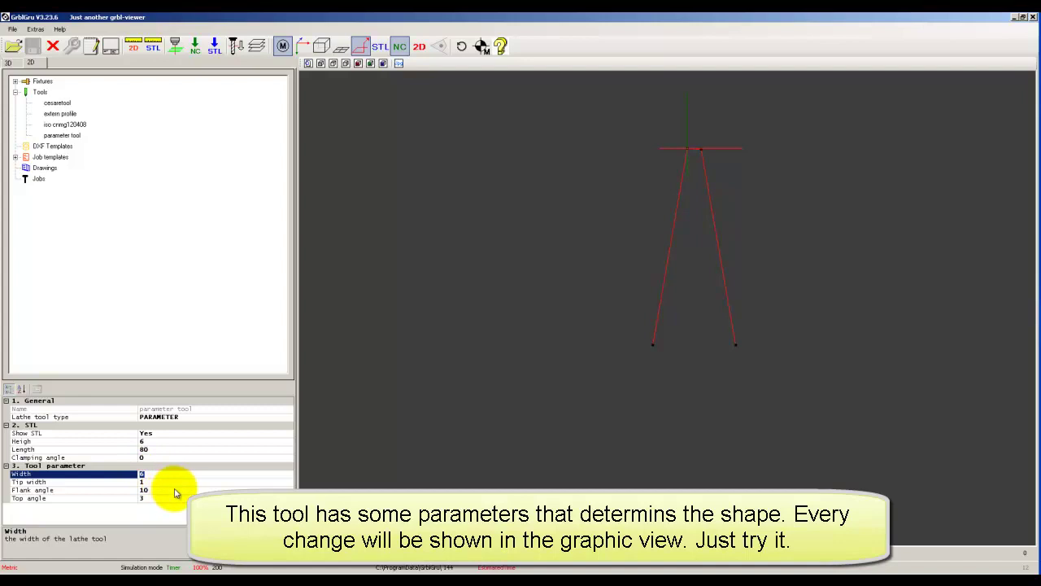
click(177, 489)
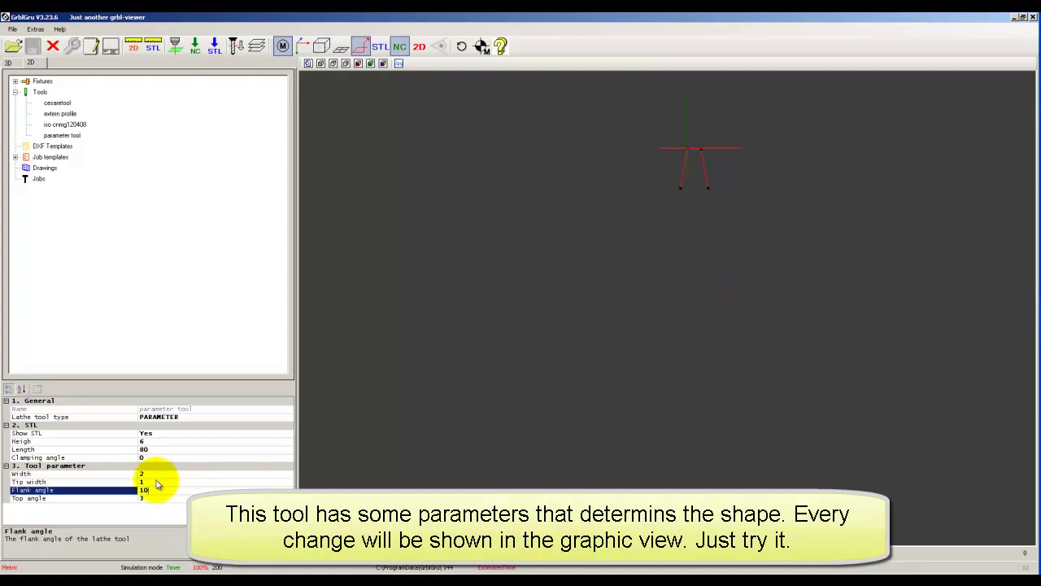
click(153, 474)
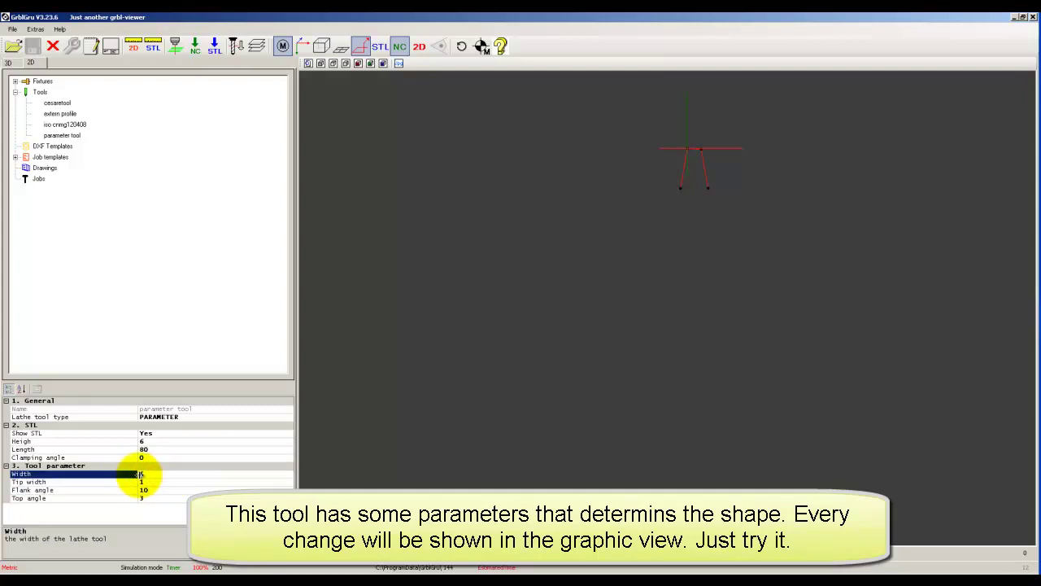
text(6)
click(159, 497)
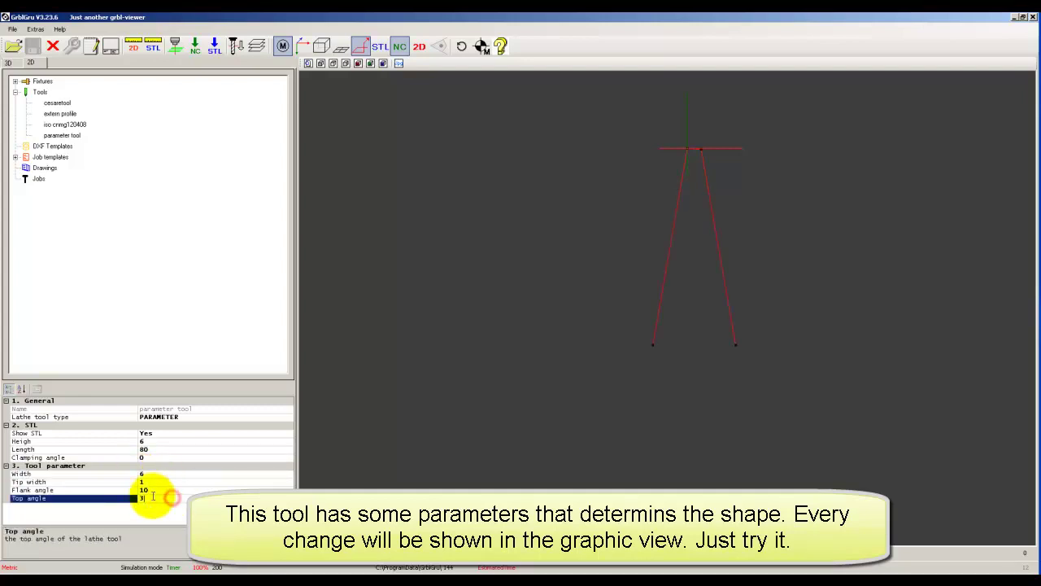
Try a tip width of 3 on the parameter tool, then restore the tip width to 1.
click(24, 482)
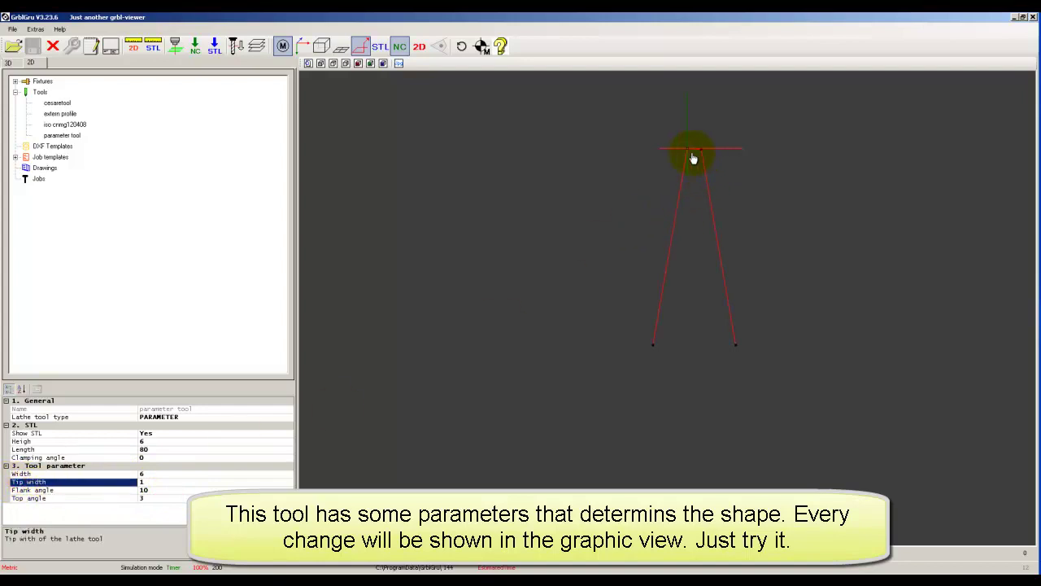
click(155, 481)
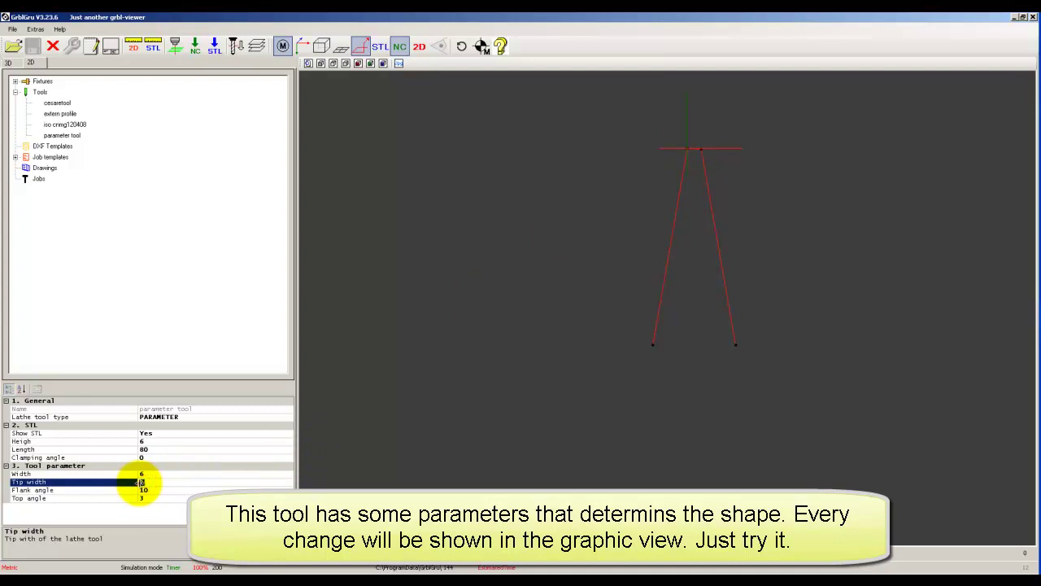
text(3)
click(160, 491)
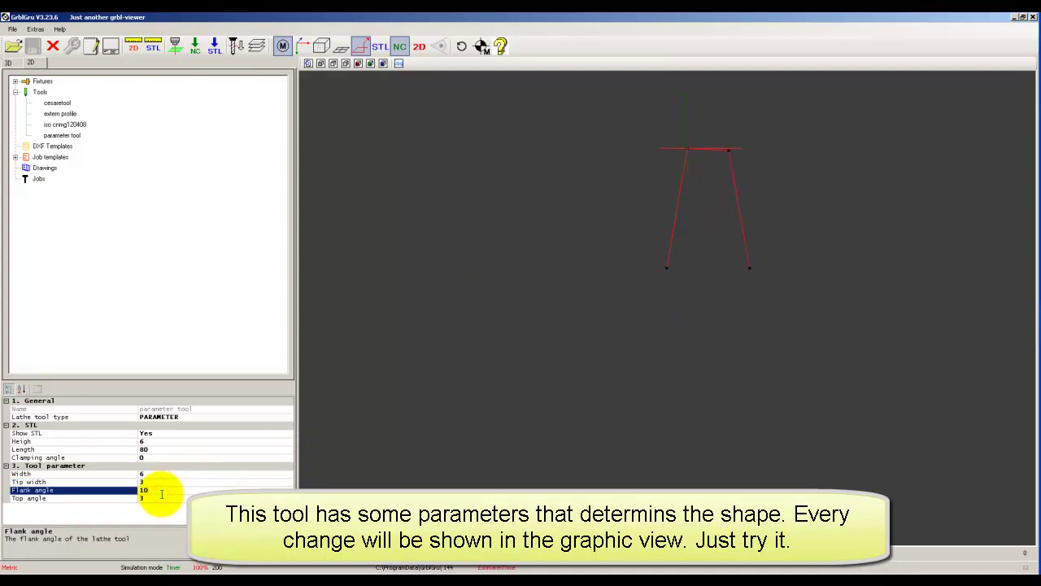
click(149, 482)
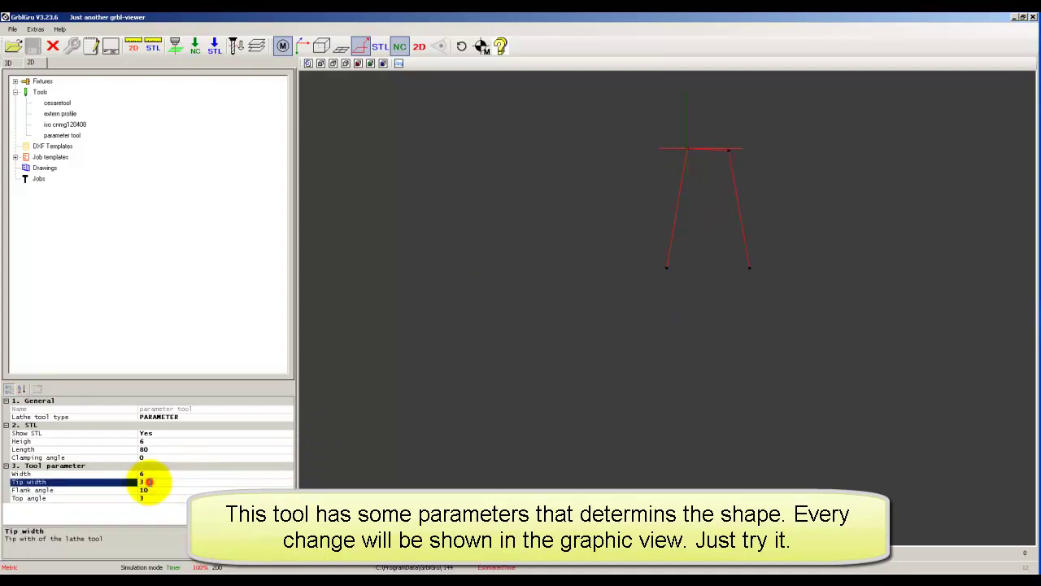
click(150, 482)
text(1)
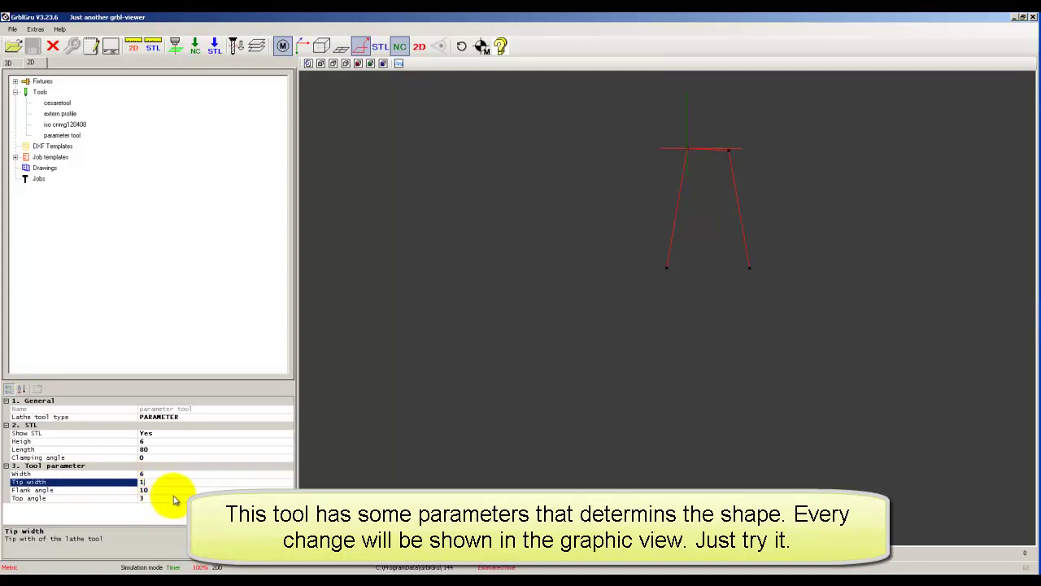
click(173, 497)
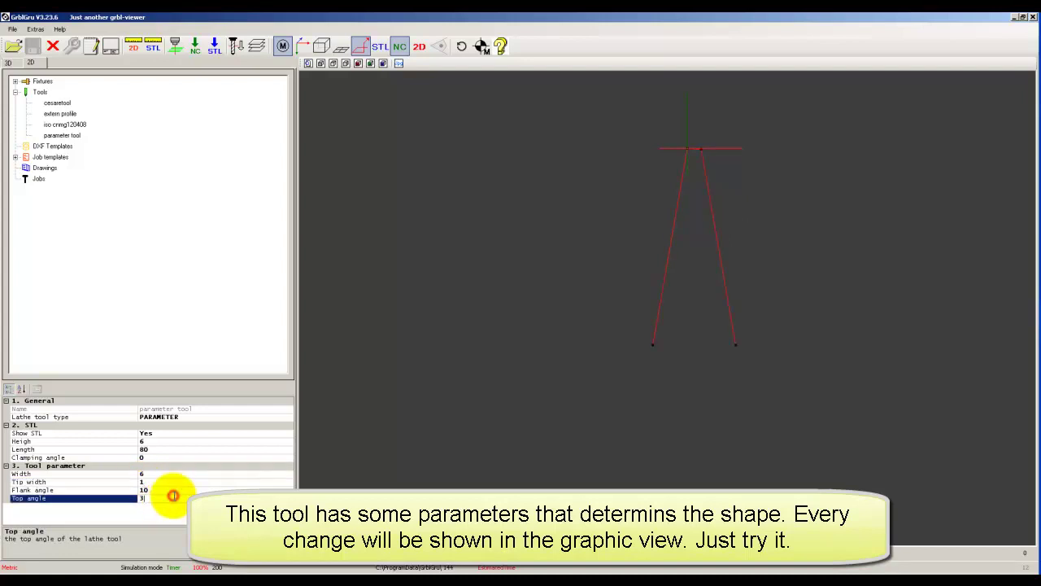
Try a flank angle of 15 on the parameter tool, then restore the flank angle to 10.
click(39, 490)
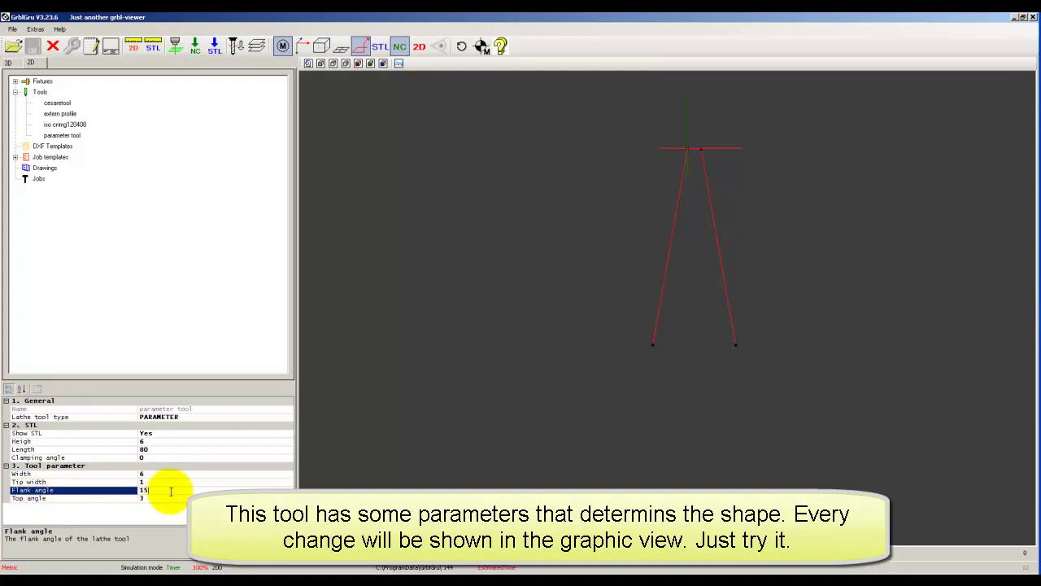
click(174, 484)
click(154, 491)
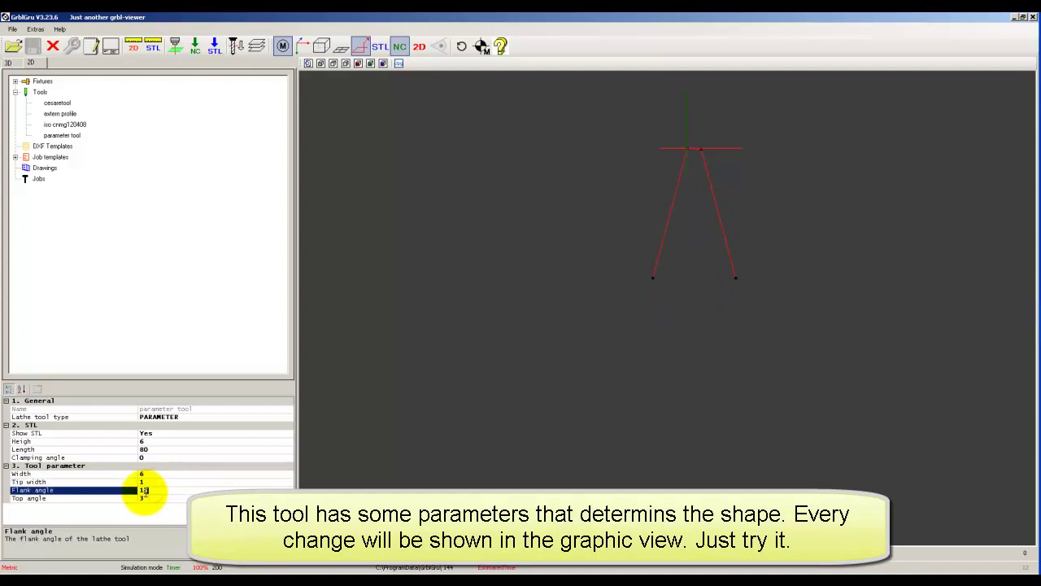
text(10)
click(176, 498)
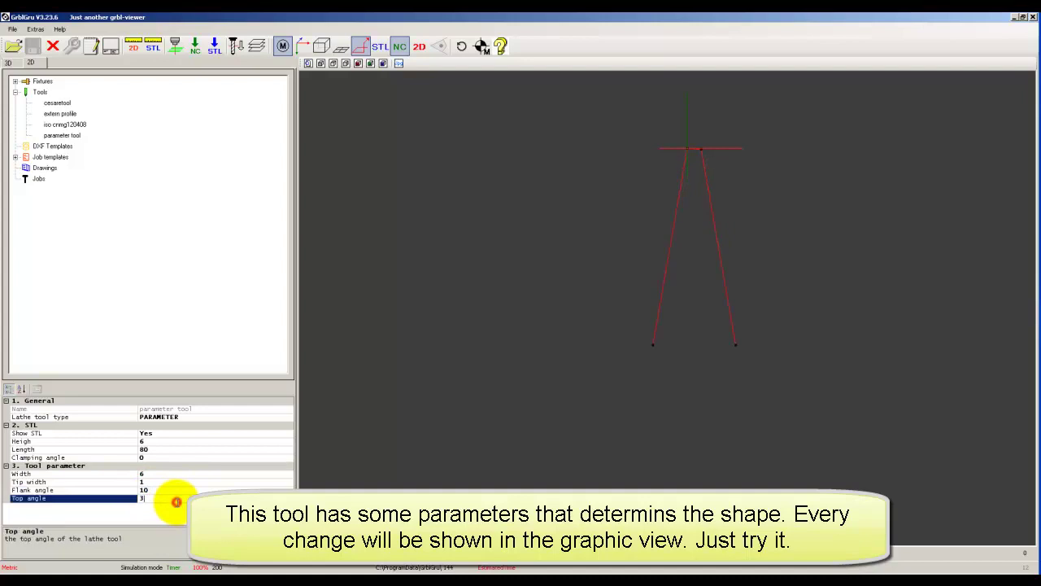
Set the parameter tool's top angle to 12 and return to the 3D machine view.
double_click(148, 500)
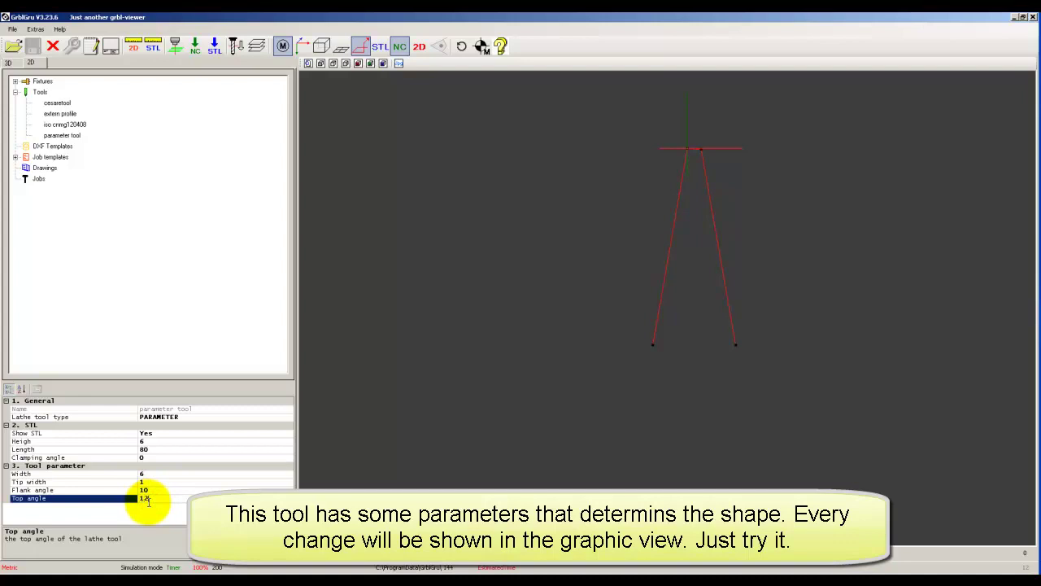
click(186, 490)
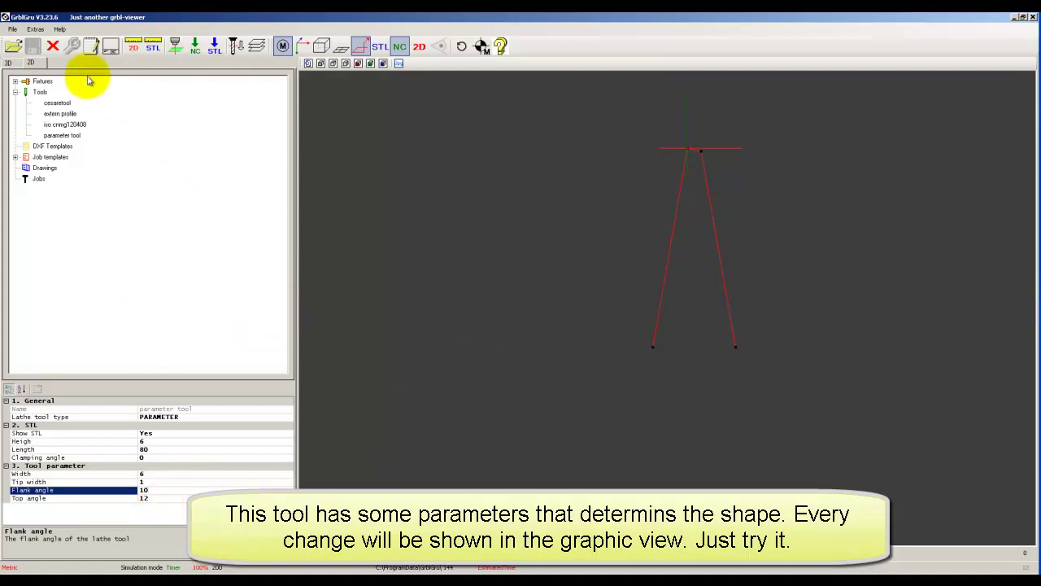
click(8, 64)
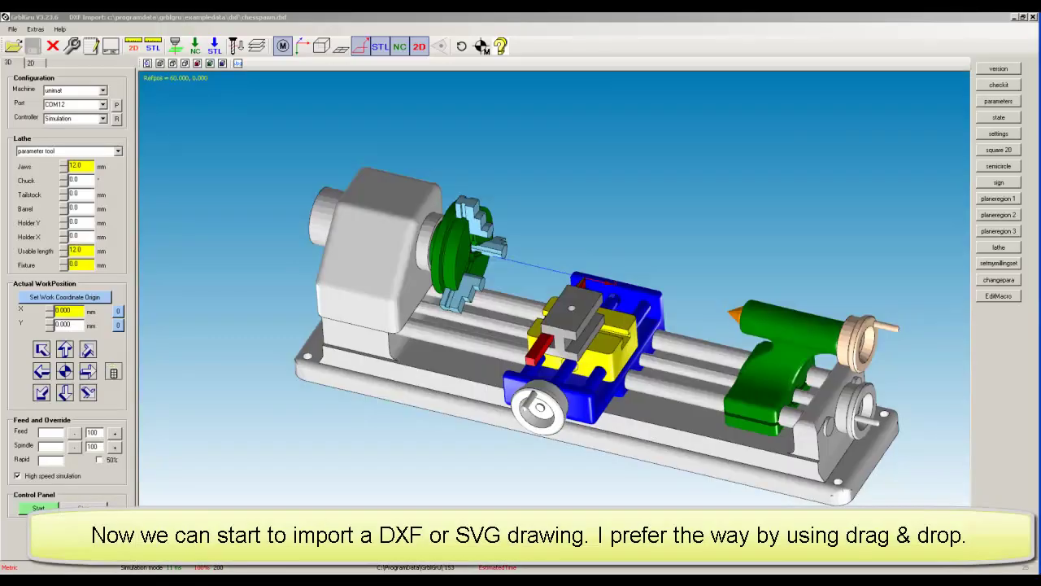
Import ChessPawn.dxf from the ExampleData DXF folder into the 3D lathe view.
drag(995, 339, 890, 31)
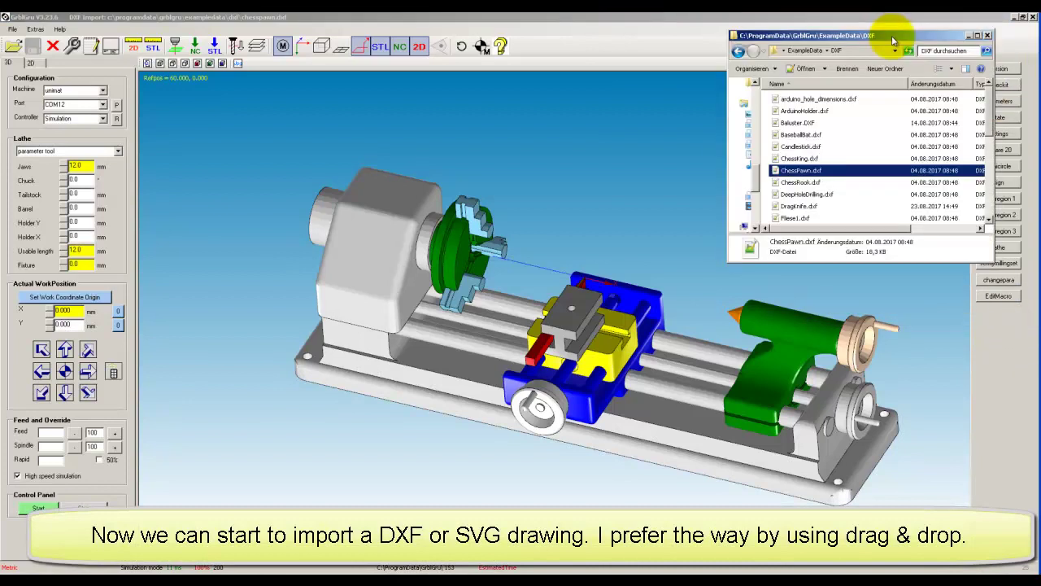
drag(821, 183, 630, 160)
click(858, 36)
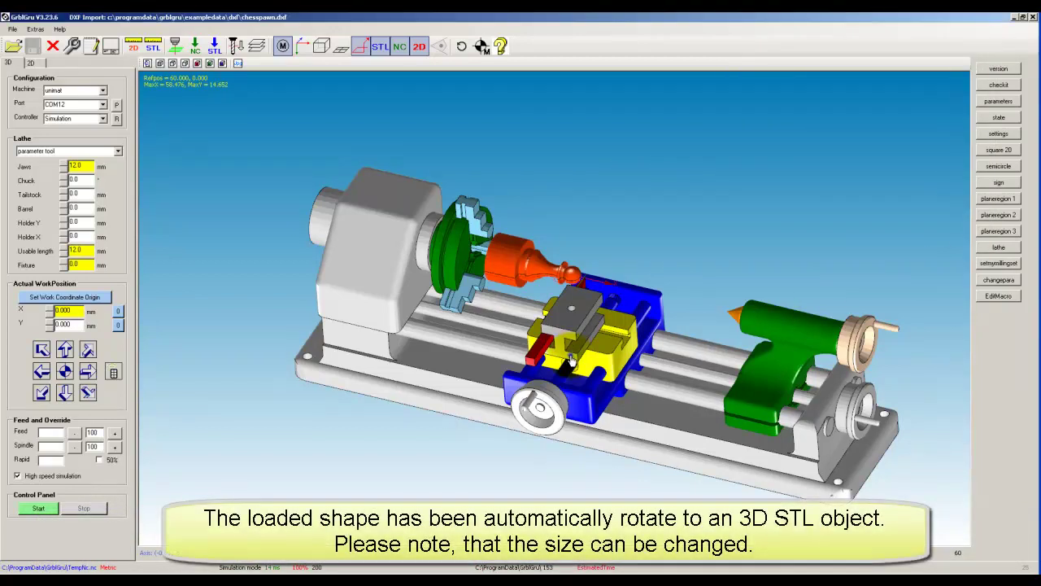
Try the Fy scale factor for the imported pawn's 2D data, leave it at 1.000, and close the dialog.
drag(568, 358, 553, 346)
mouse_move(386, 195)
mouse_down()
mouse_move(611, 374)
mouse_move(630, 377)
mouse_up()
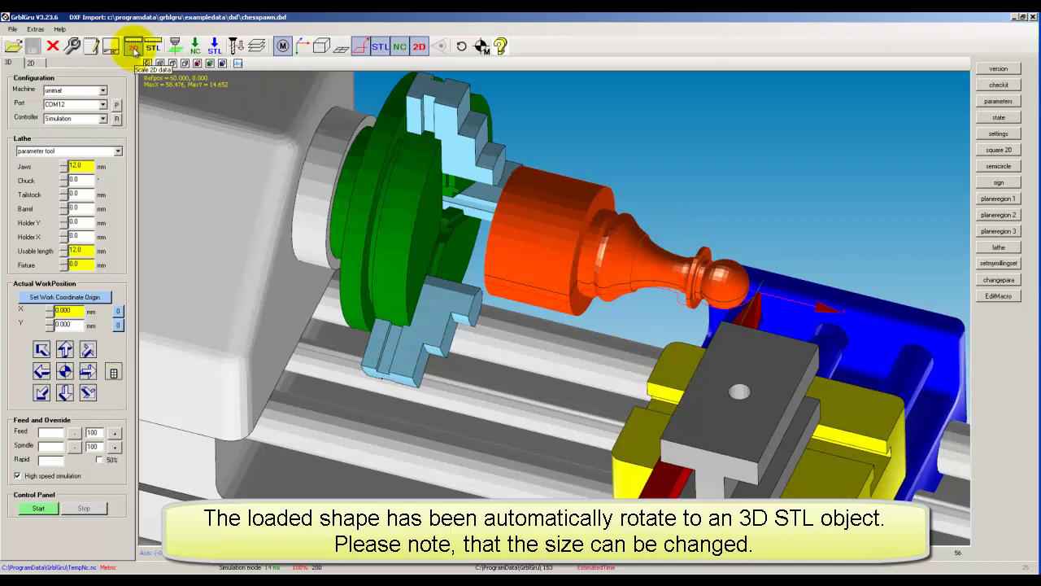
click(133, 47)
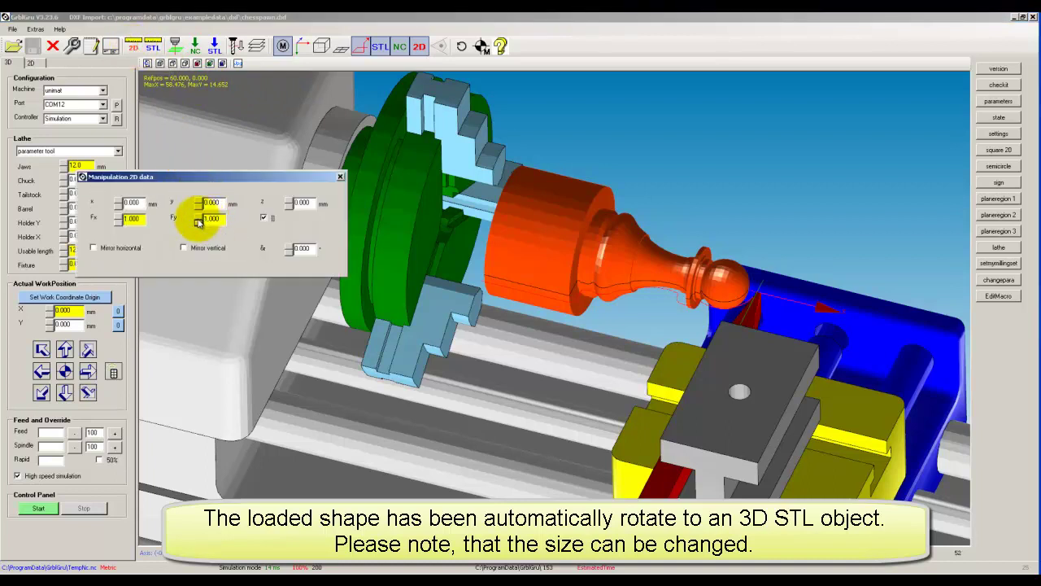
drag(198, 224, 232, 222)
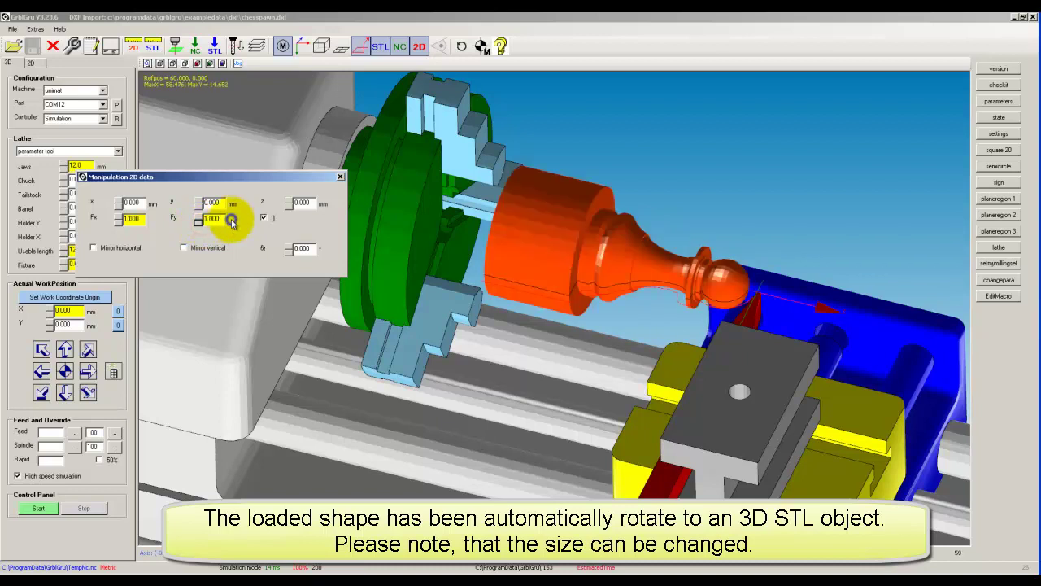
click(340, 176)
Move the X work position to -10.000 mm and set the work coordinate origin there to shift the pawn toward the chuck.
scroll(572, 281, down, 5)
scroll(582, 345, up, 3)
scroll(582, 345, up, 2)
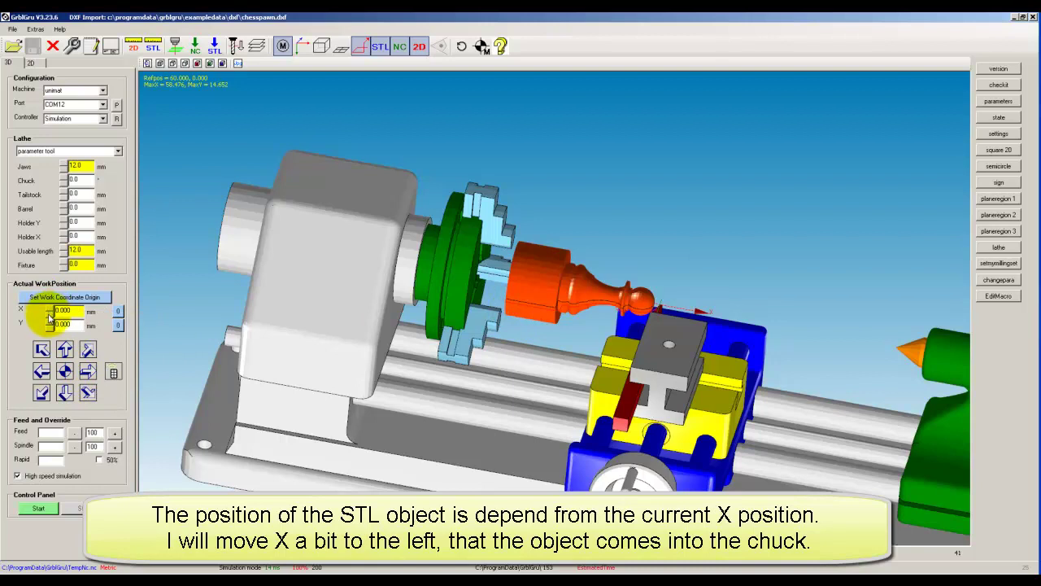
drag(48, 316, 46, 316)
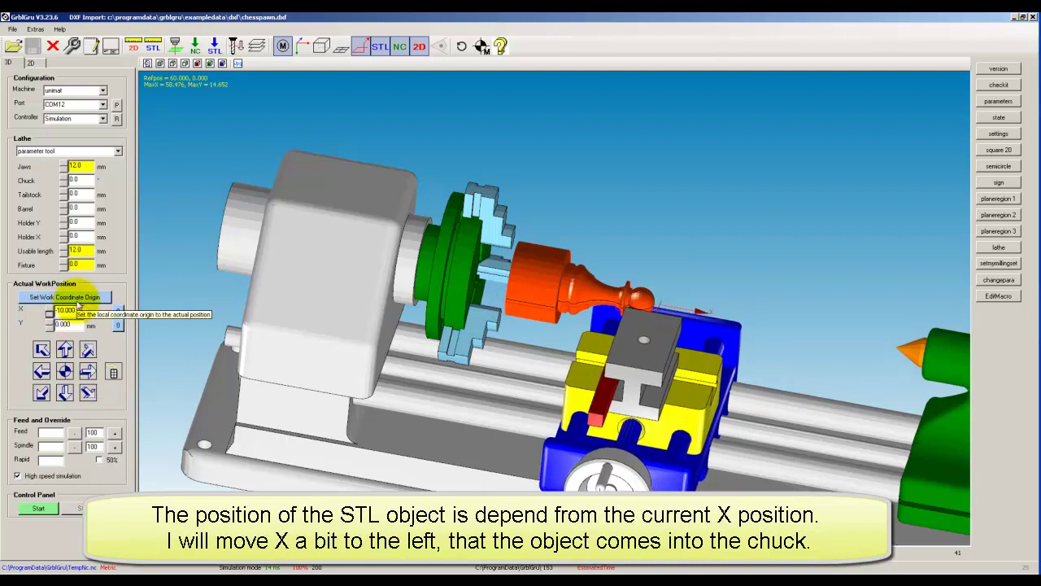
click(80, 298)
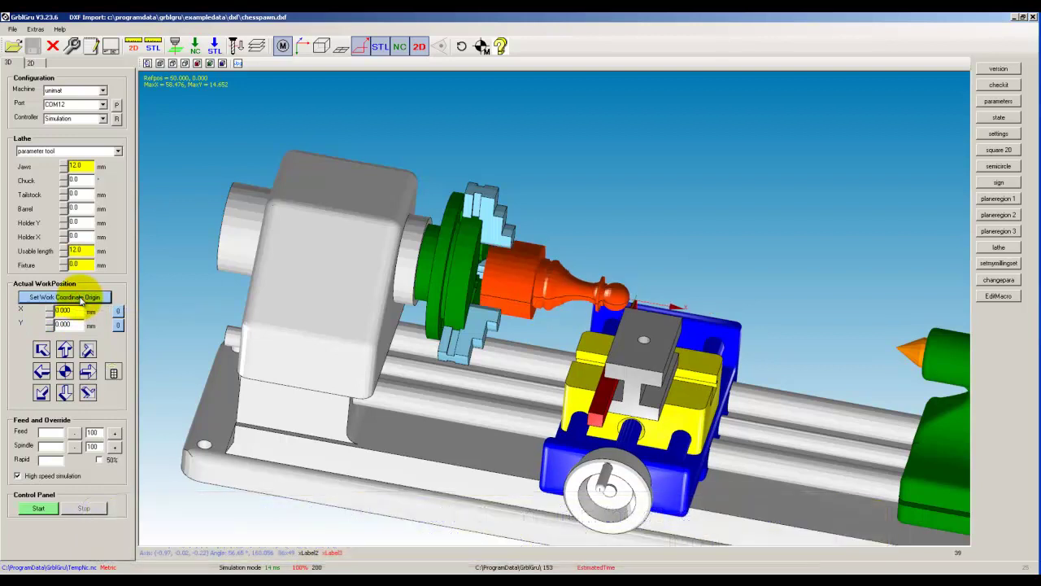
Move the Y work position to 17.000 mm, clear of the pawn, and set the work coordinate origin there.
drag(524, 342, 506, 362)
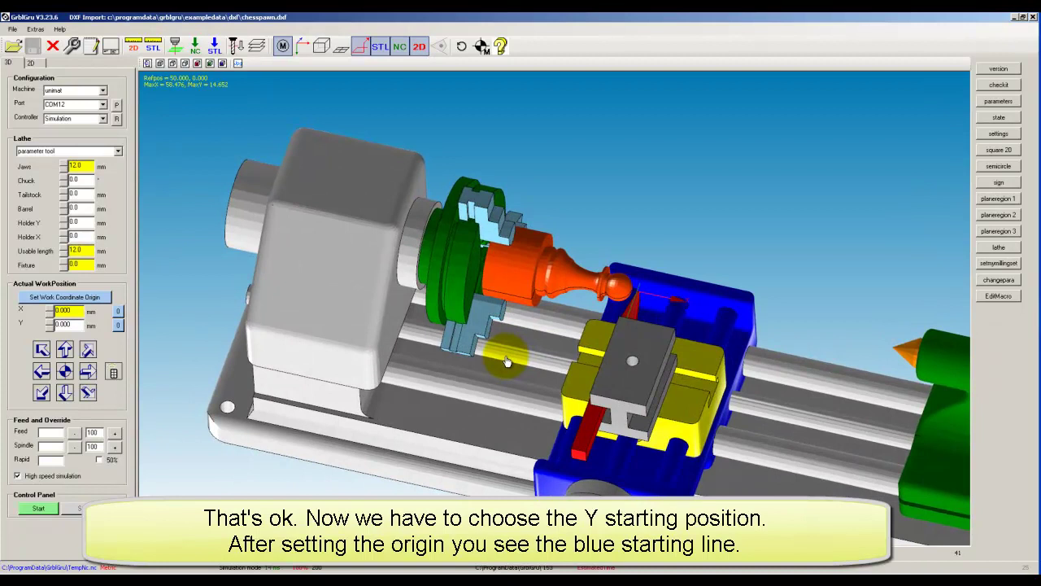
click(172, 65)
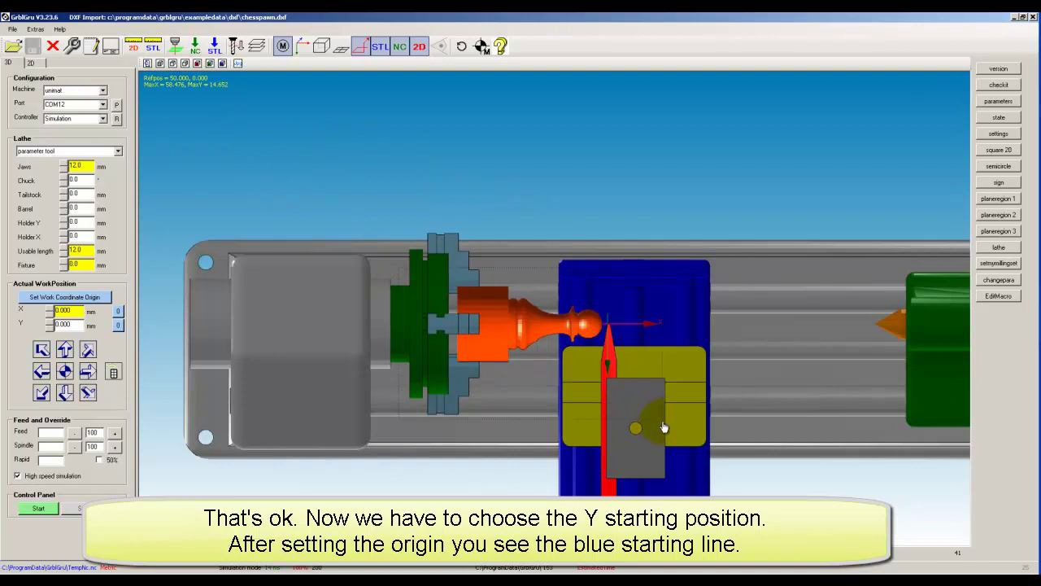
scroll(663, 427, up, 3)
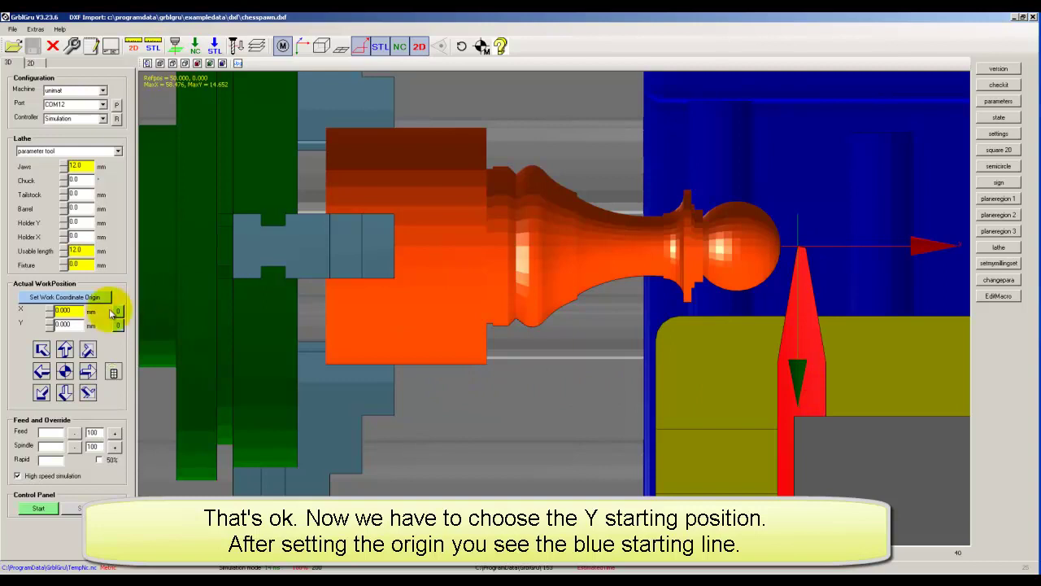
click(65, 392)
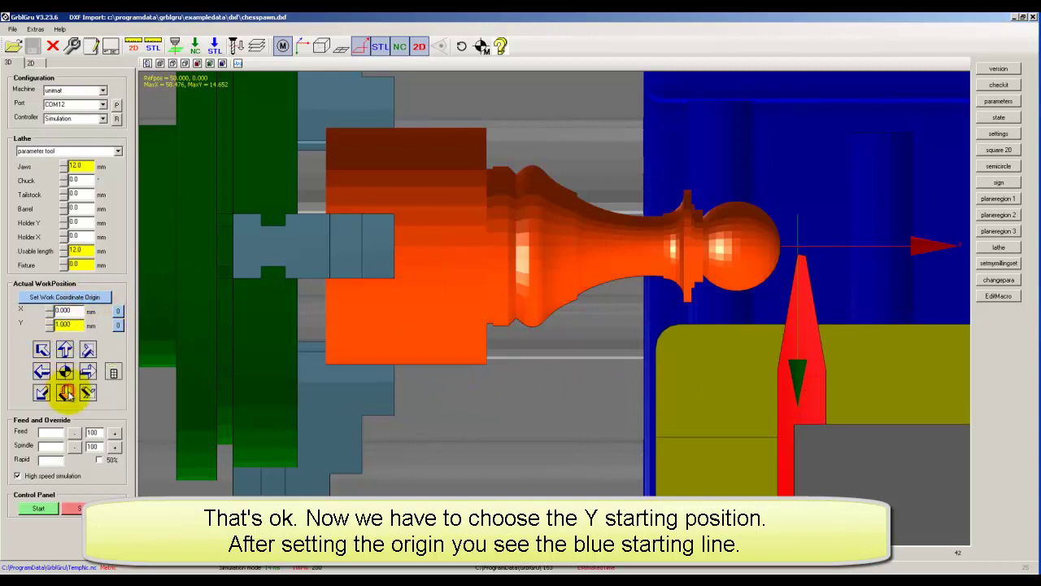
click(65, 393)
click(65, 393)
click(65, 393)
click(65, 393)
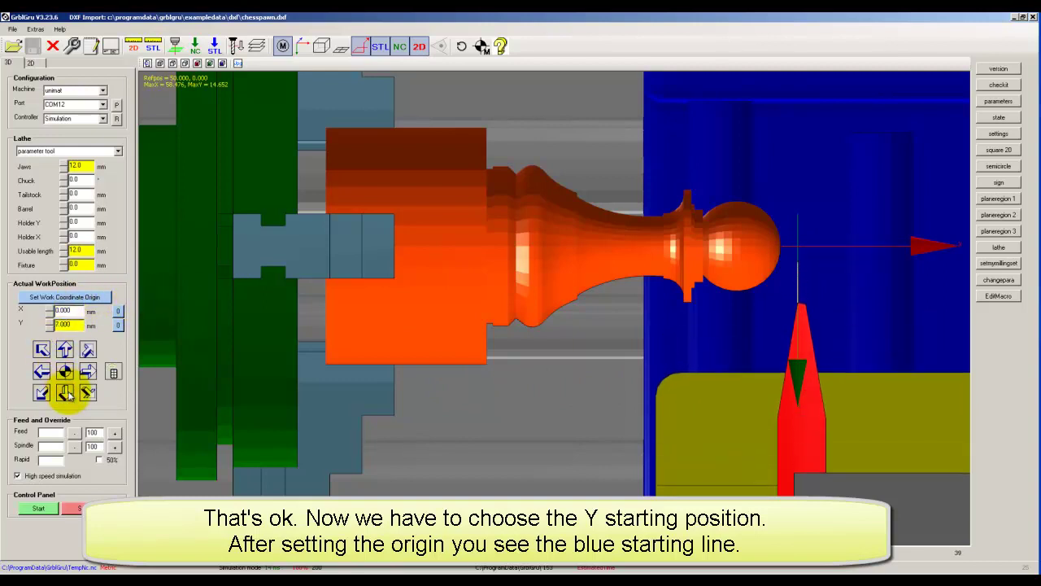
click(65, 392)
click(65, 393)
click(65, 393)
click(65, 393)
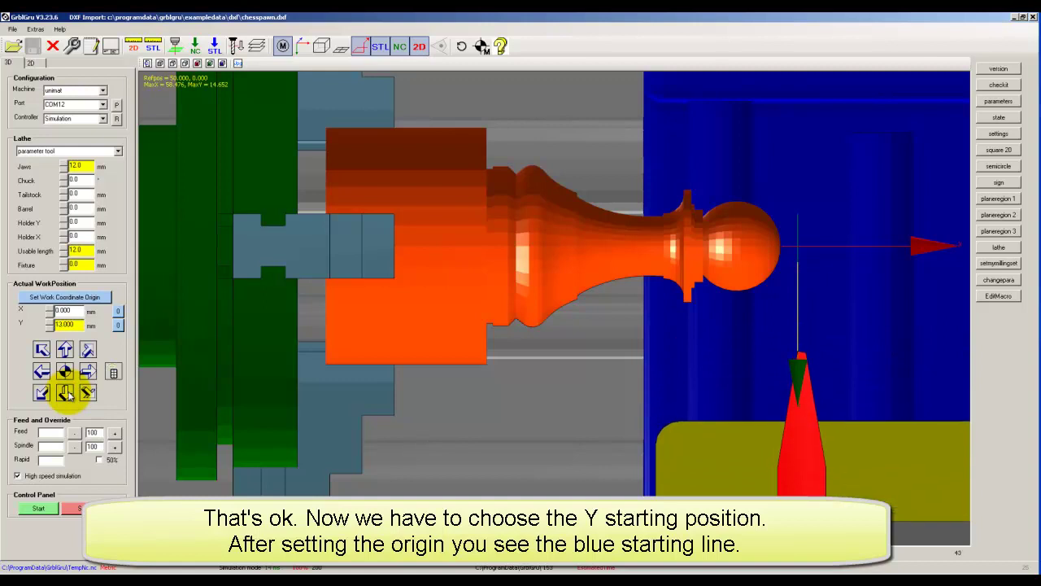
click(65, 393)
click(65, 393)
click(65, 393)
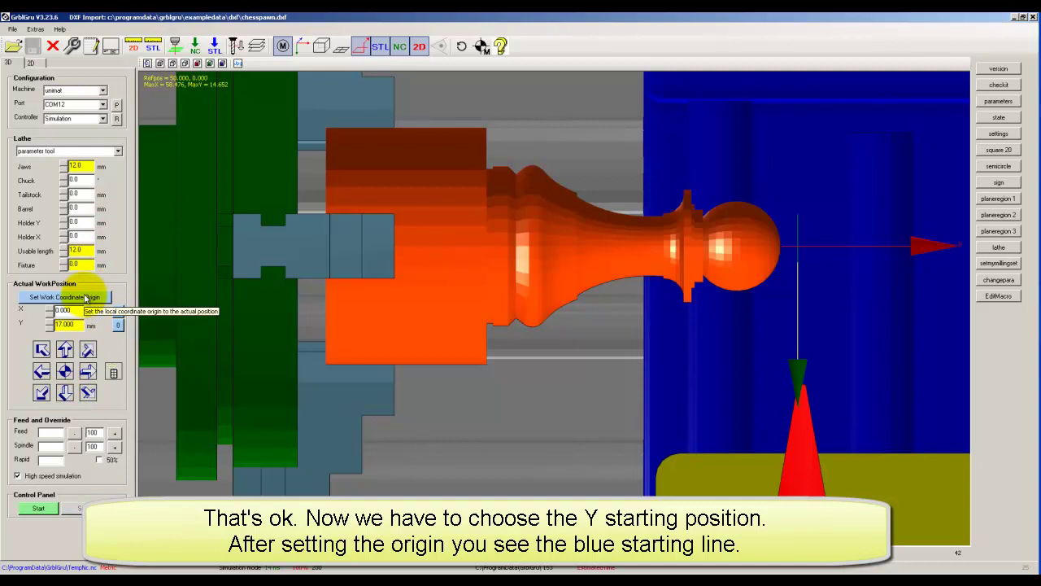
click(85, 298)
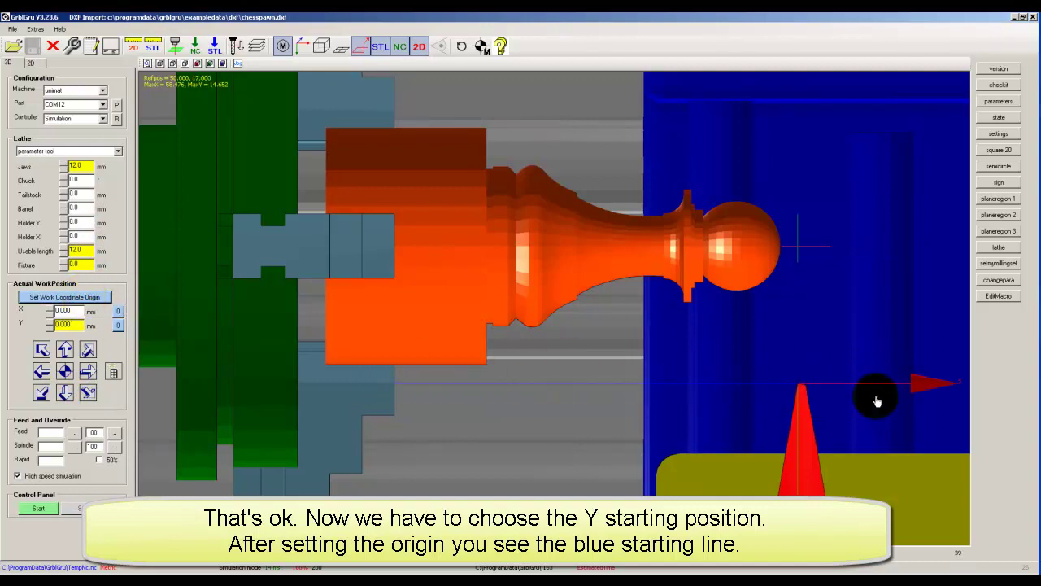
Examine the Auto job's rough parameters in the 2D view and compare them with the available lathe job templates.
drag(558, 339, 501, 301)
scroll(552, 334, down, 5)
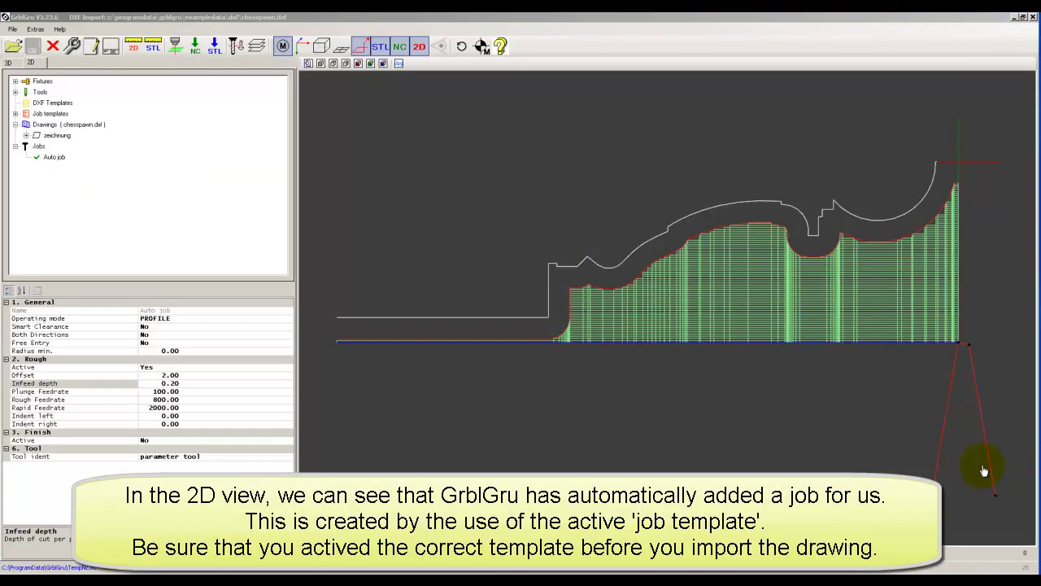
click(983, 470)
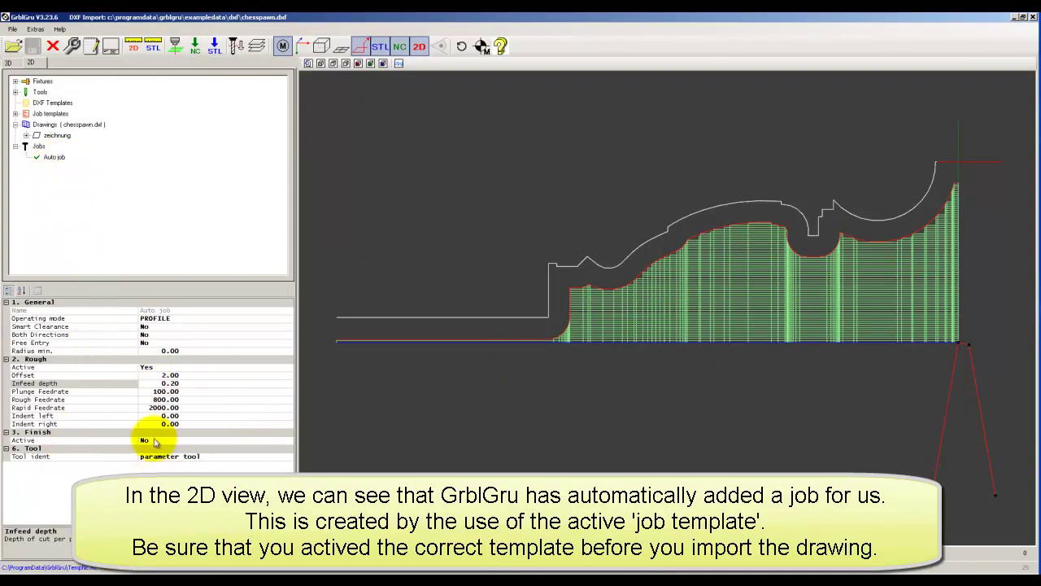
click(32, 383)
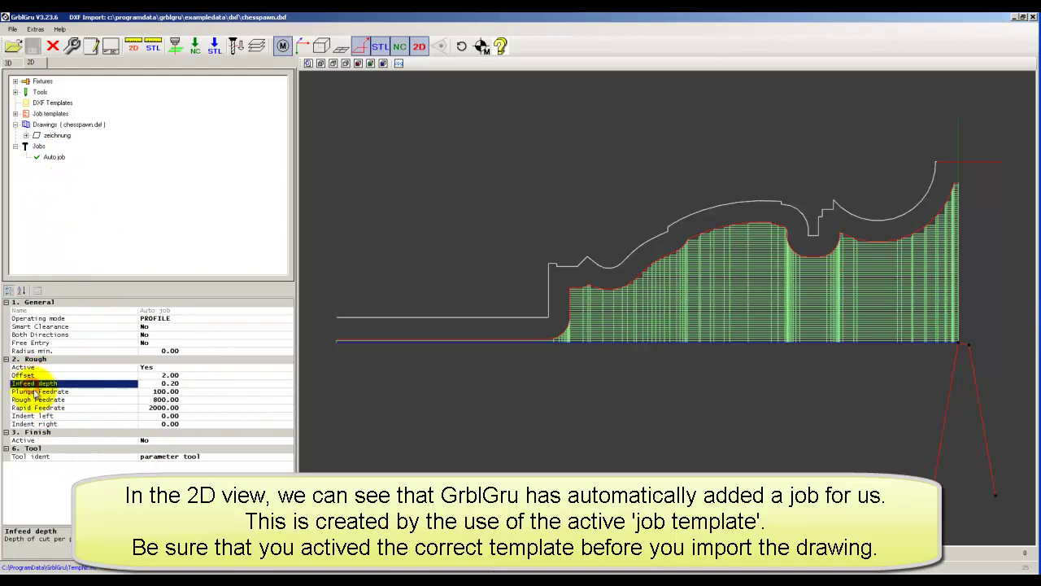
click(37, 398)
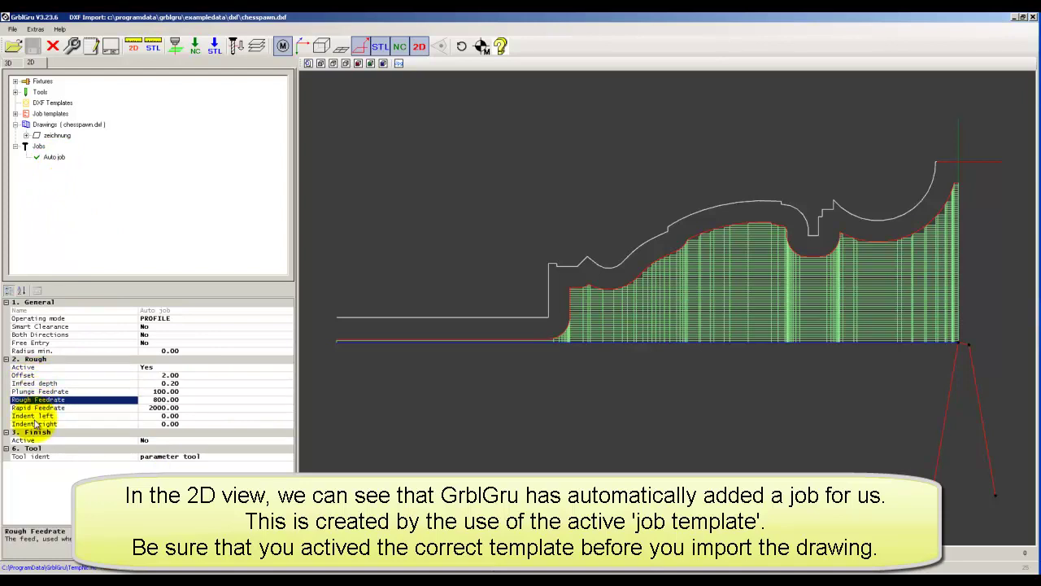
click(34, 417)
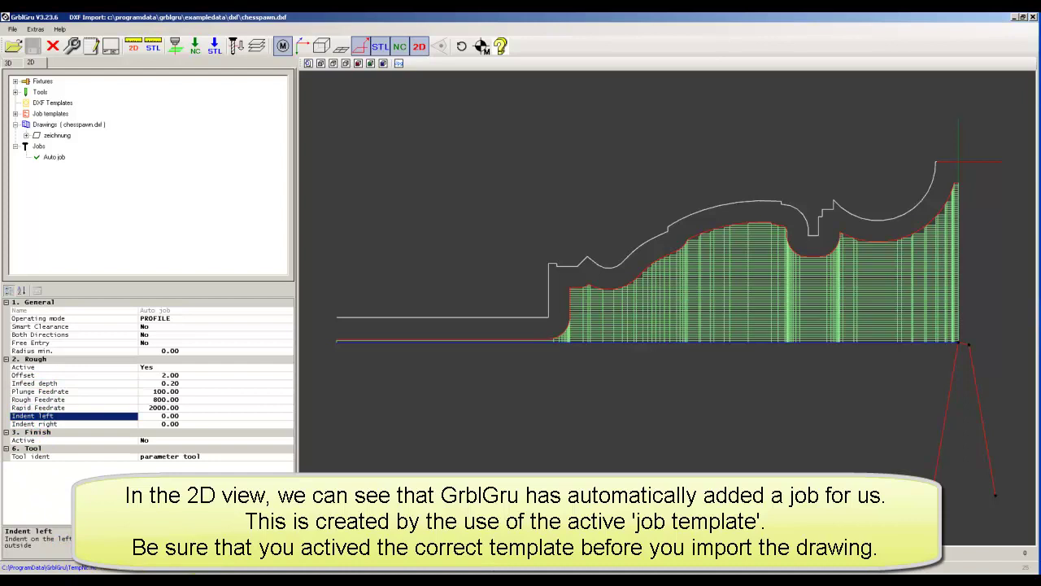
click(15, 114)
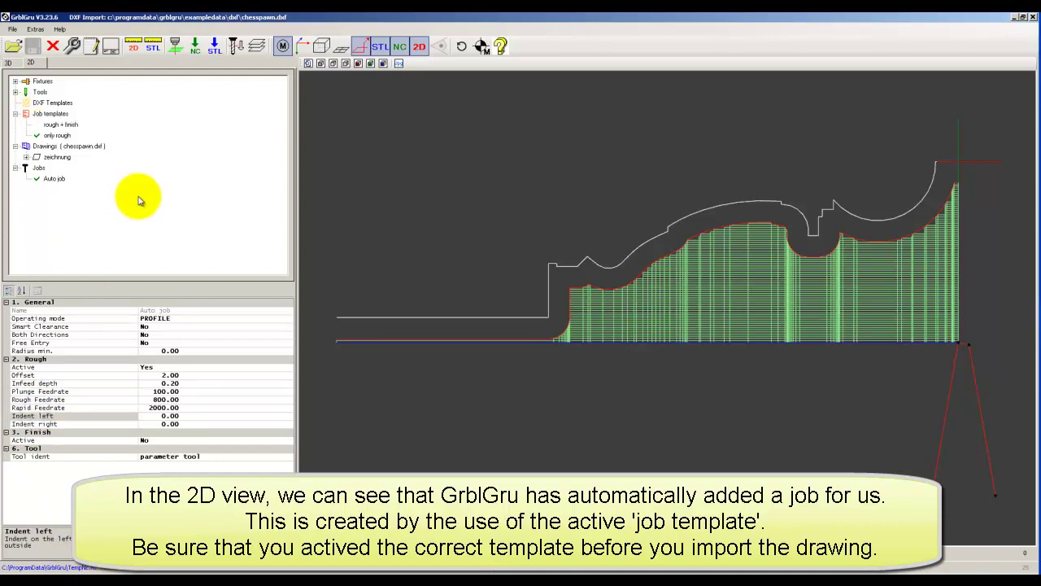
click(63, 126)
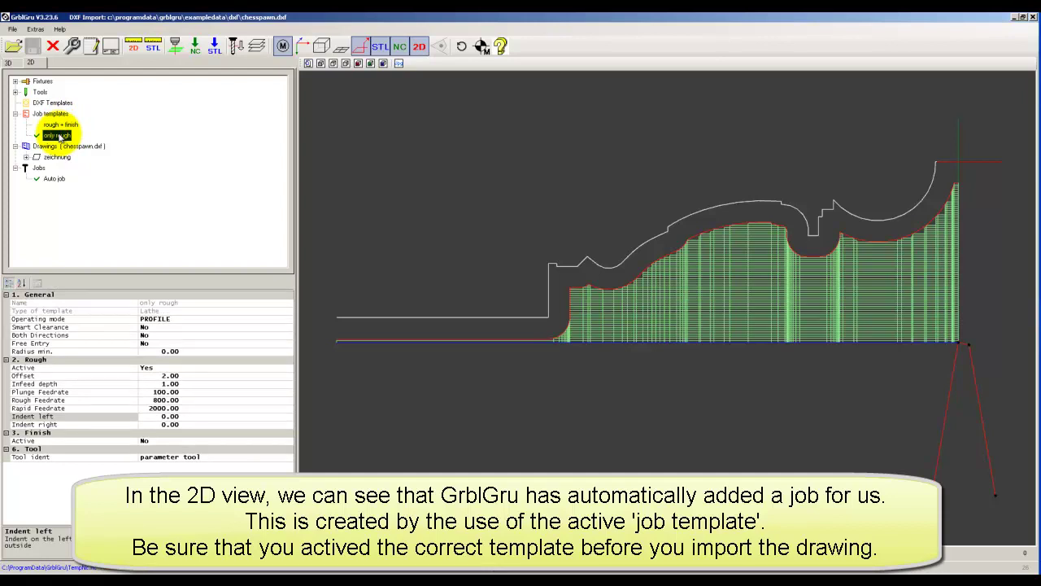
click(54, 178)
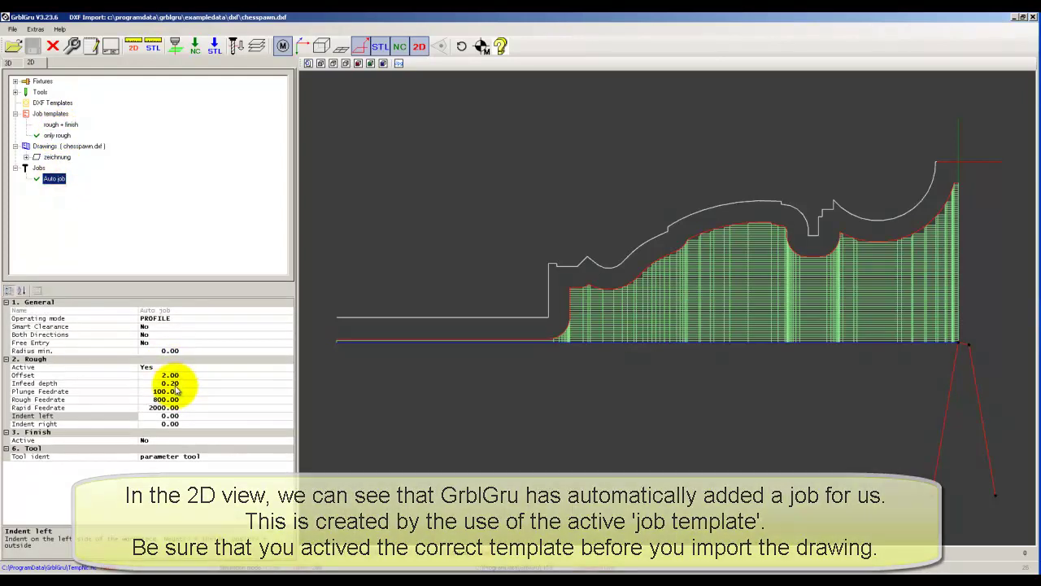
Open the job values window in the 3D view, compare it with the 2D job parameters, and place it clear of the toolpath.
click(9, 64)
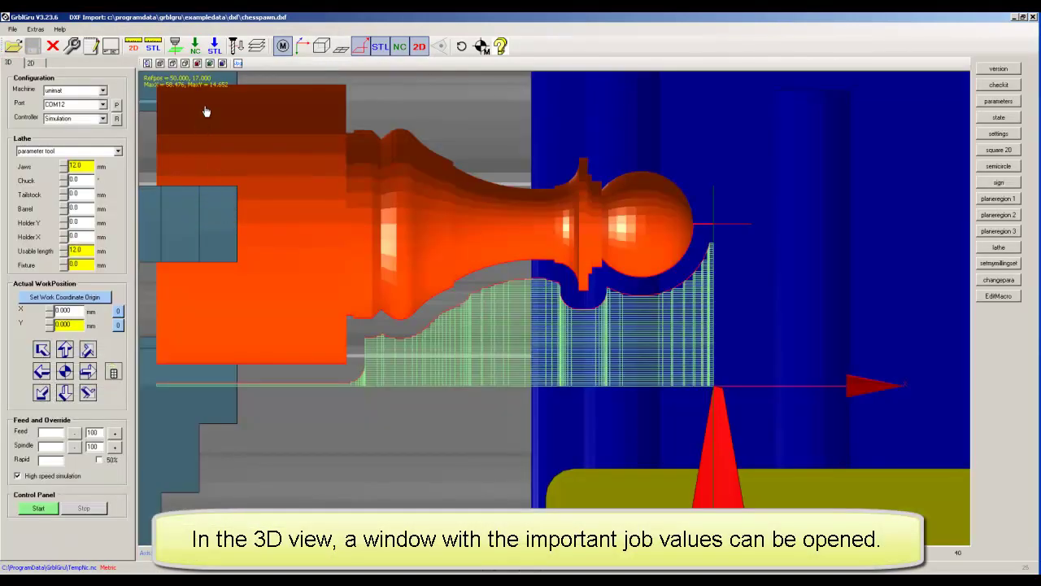
click(195, 49)
drag(196, 56, 459, 230)
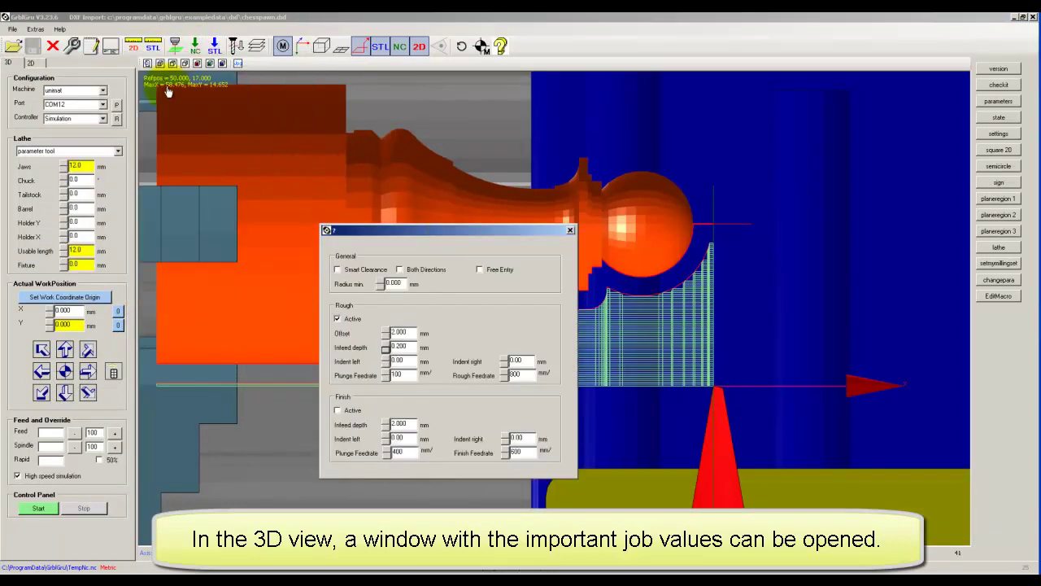
click(30, 62)
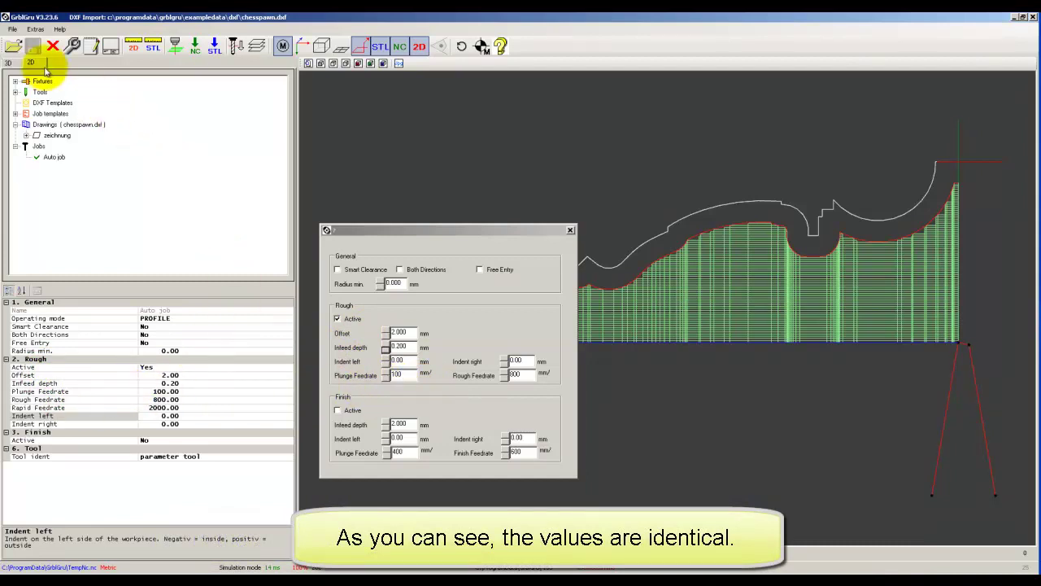
click(11, 63)
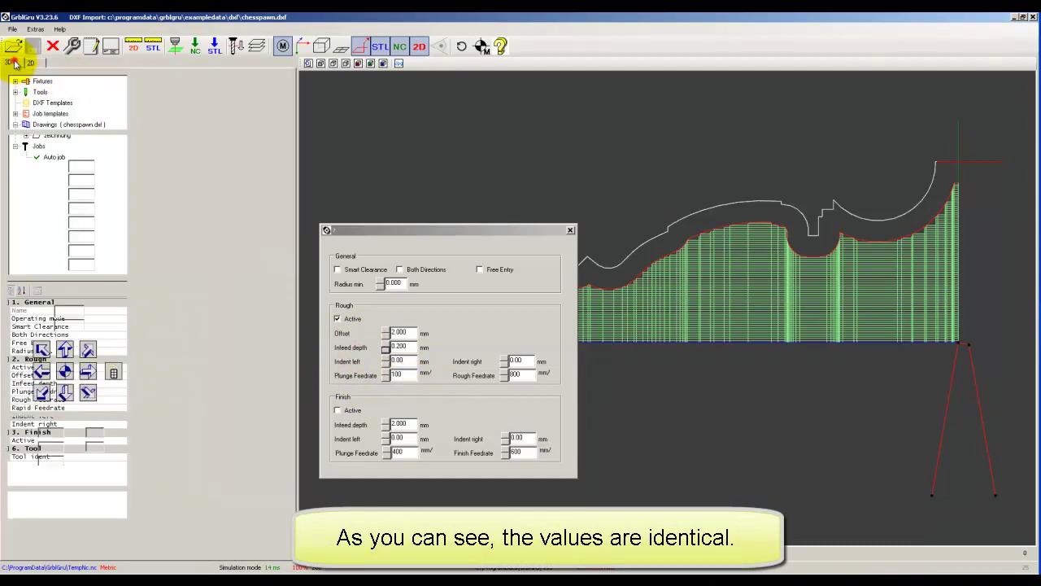
drag(431, 235, 144, 39)
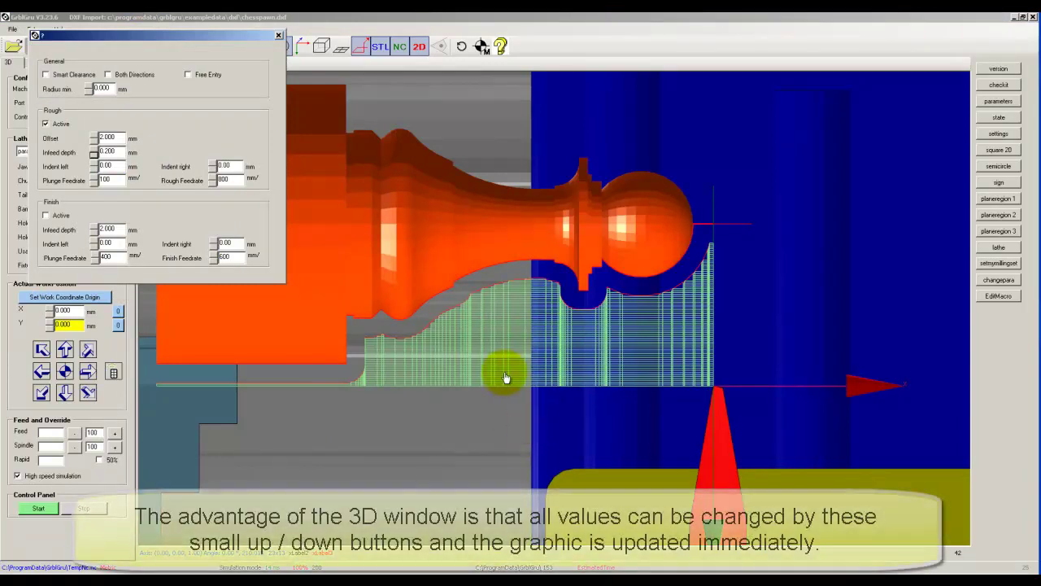
Set the rough pass offset to 1.300 mm.
click(94, 137)
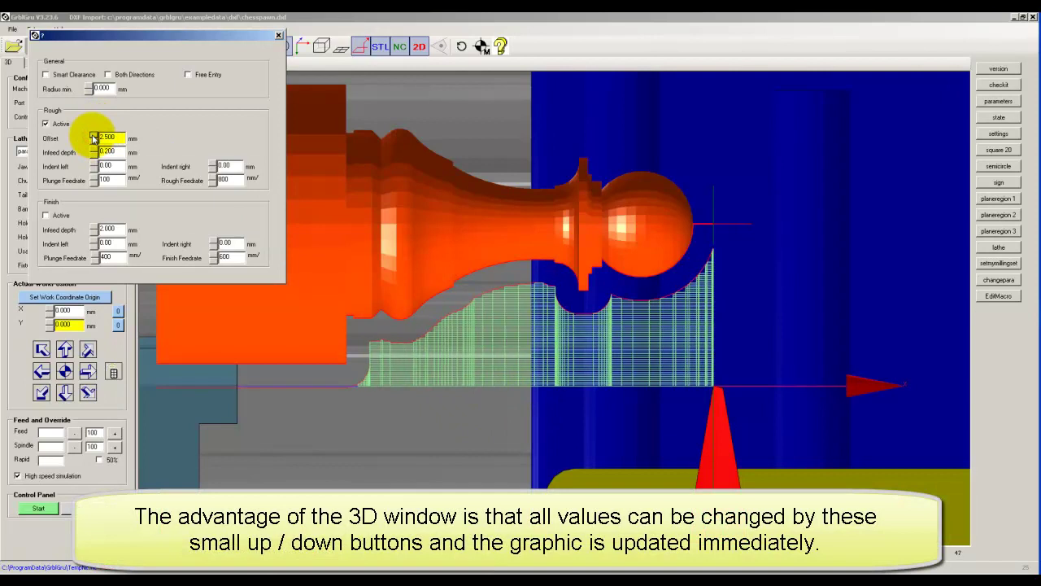
click(94, 144)
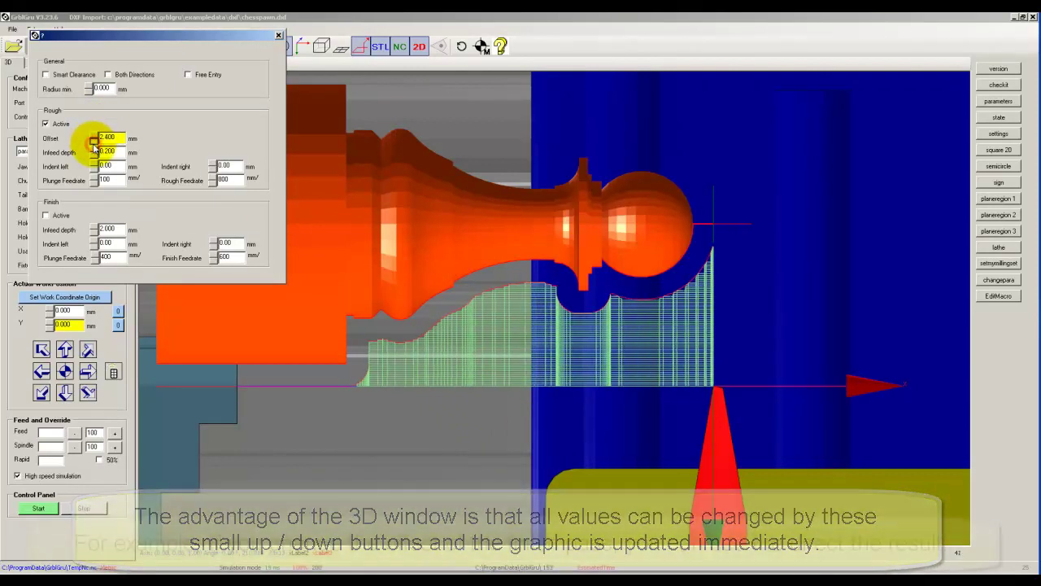
click(94, 144)
click(94, 144)
click(93, 144)
click(93, 144)
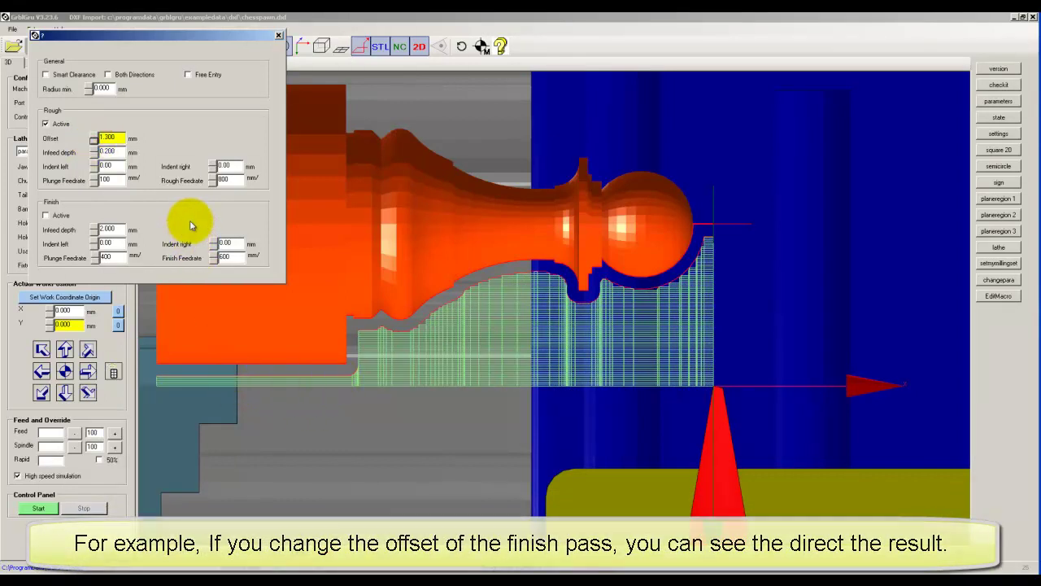
Set the rough pass indents to -22.00 mm on the left side and -1.00 mm on the right side.
mouse_move(58, 168)
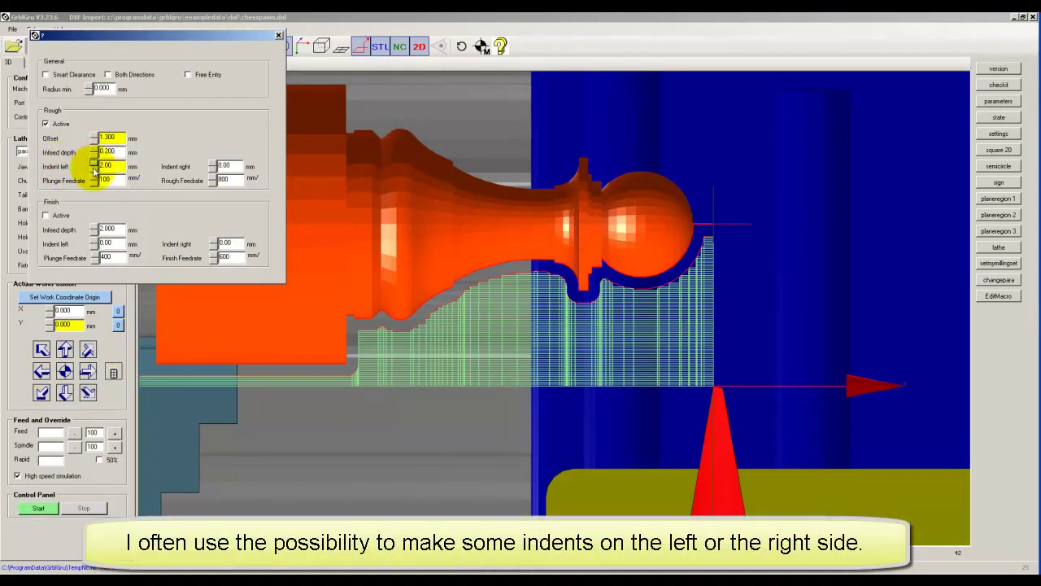
drag(94, 173, 94, 171)
drag(213, 167, 214, 165)
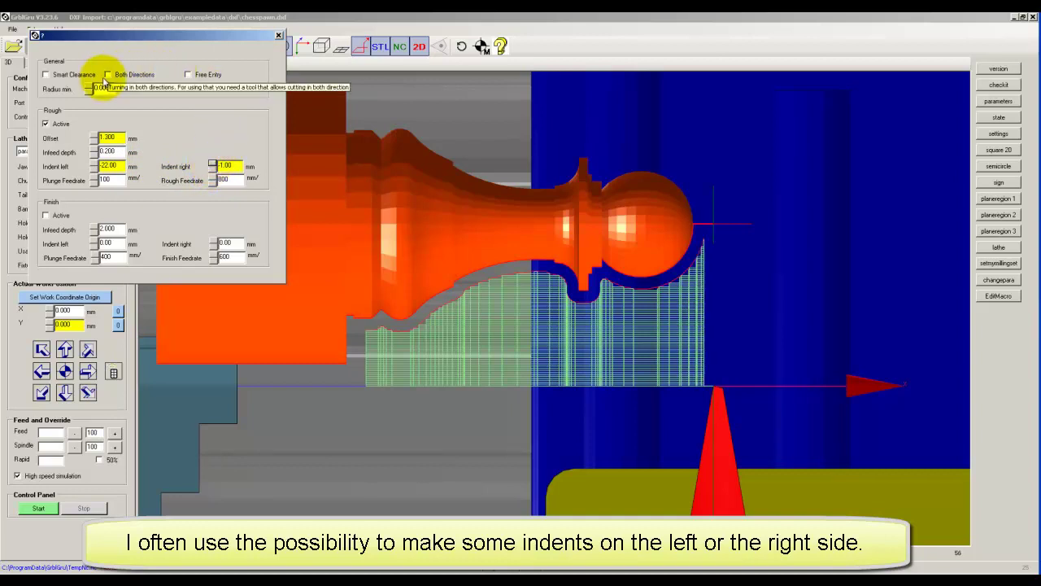
Try a minimum radius of 7.000 mm for the job, and restore it to 0.000 mm.
drag(90, 91, 89, 92)
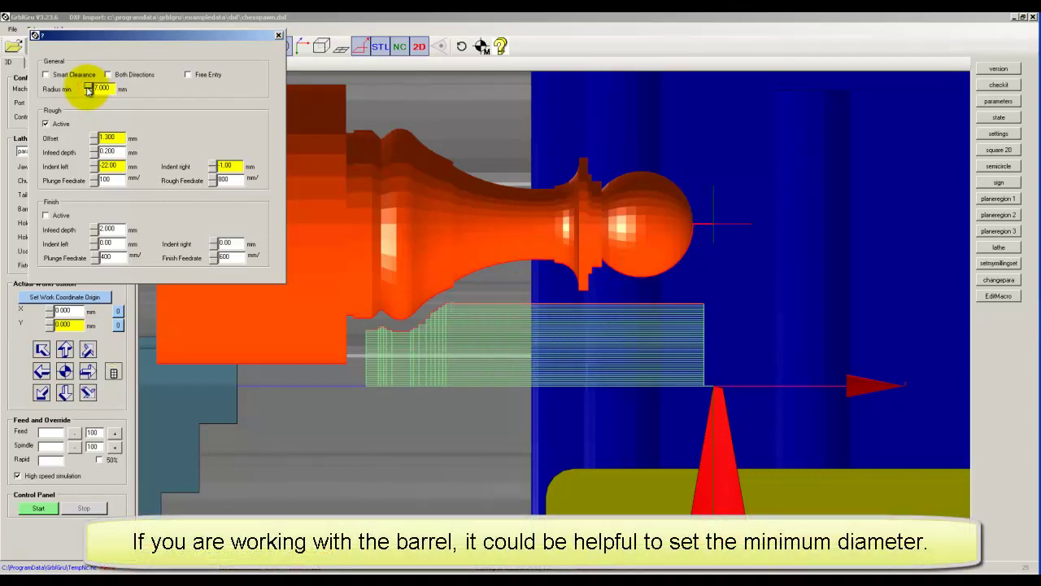
drag(90, 93, 90, 95)
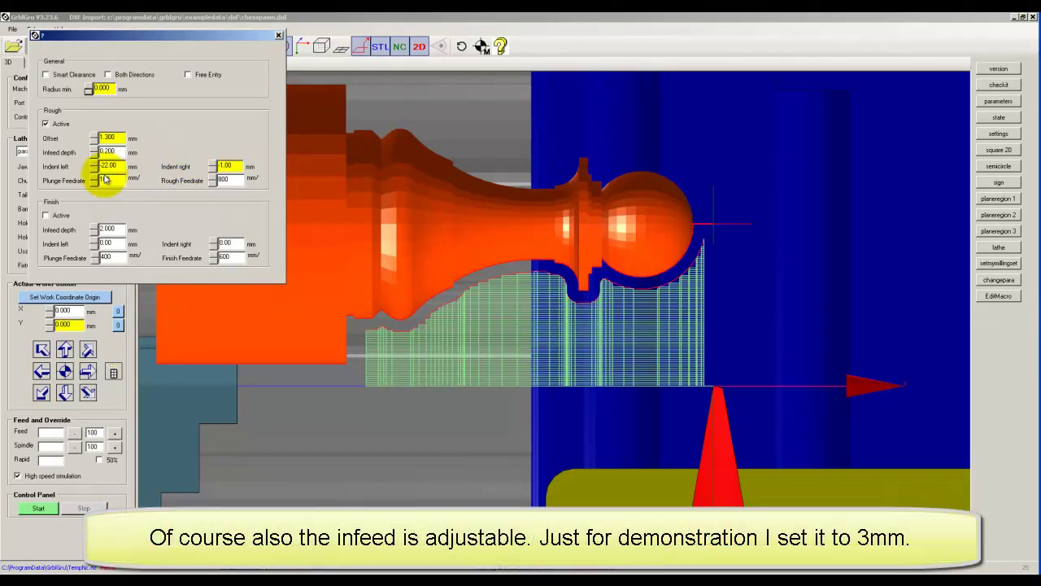
Set the rough pass offset to 1.600 mm and its infeed depth to 3.000 mm.
drag(88, 135, 96, 152)
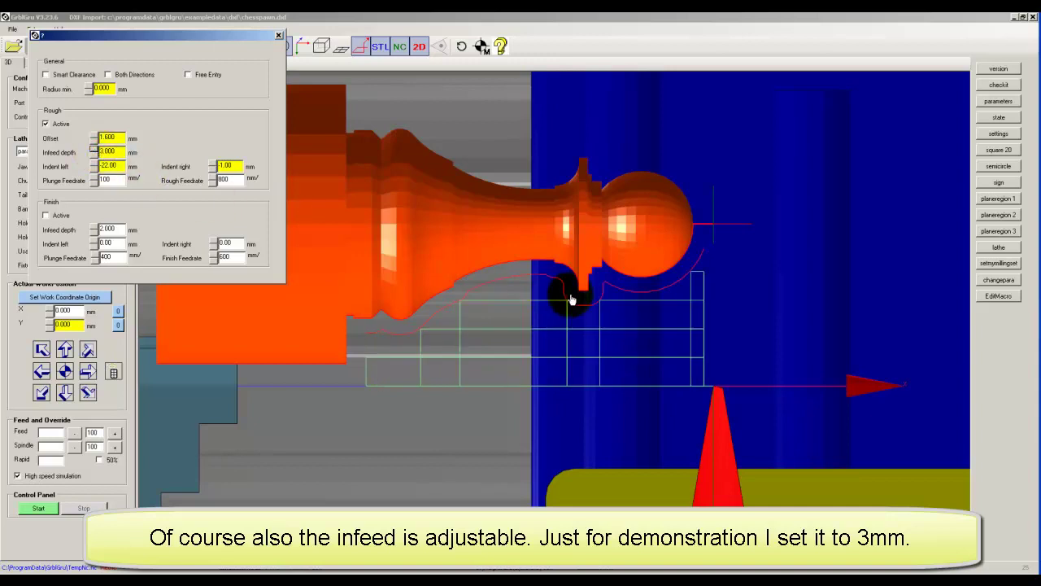
click(412, 358)
click(92, 167)
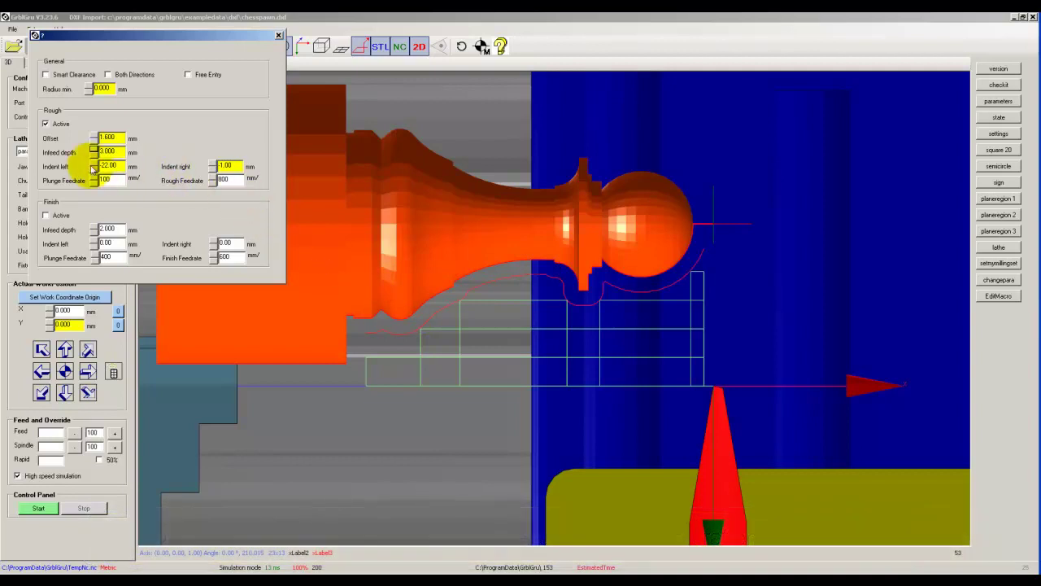